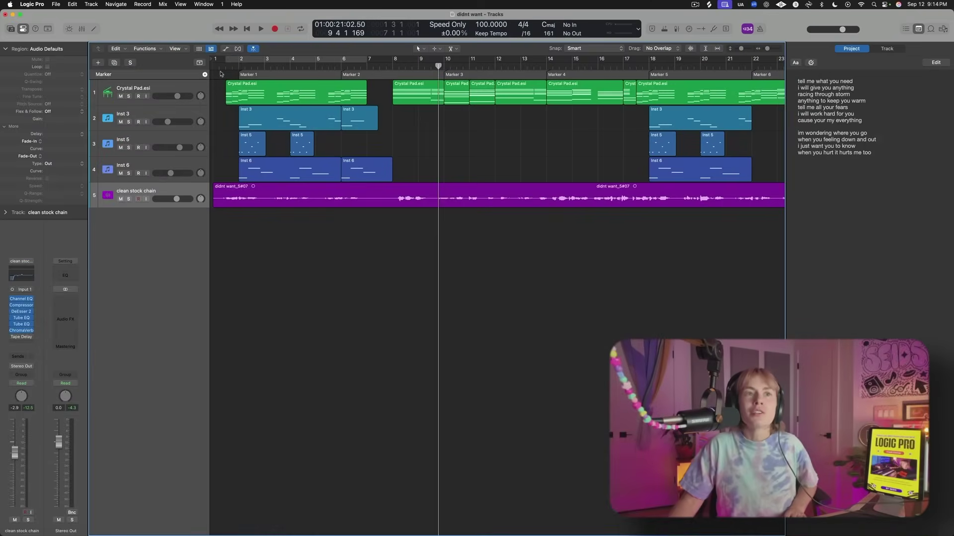
# Enlarge the track height slightly and play the arrangement briefly from bar 1.
pyautogui.click(222, 64)
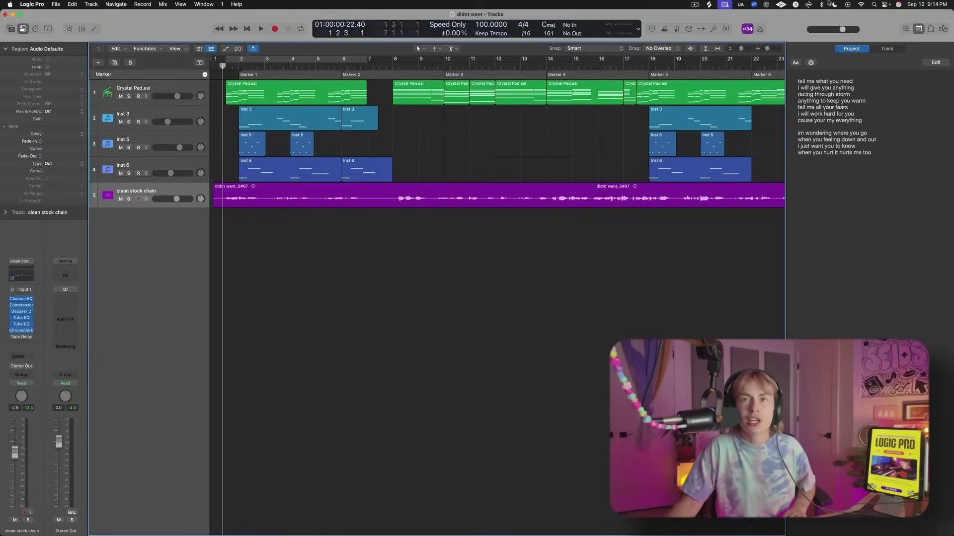
pyautogui.moveTo(742, 49); pyautogui.dragTo(746, 50)
pyautogui.press('space')
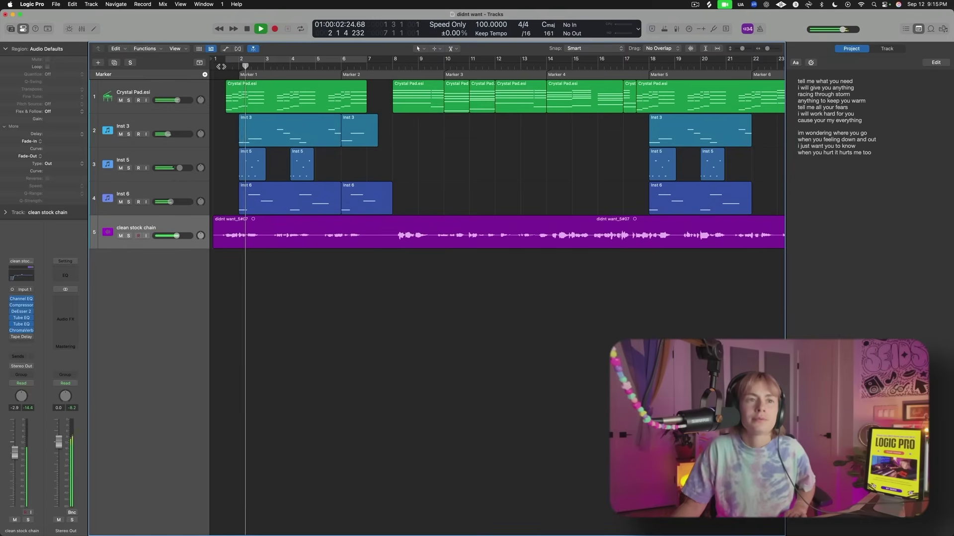
pyautogui.press('space')
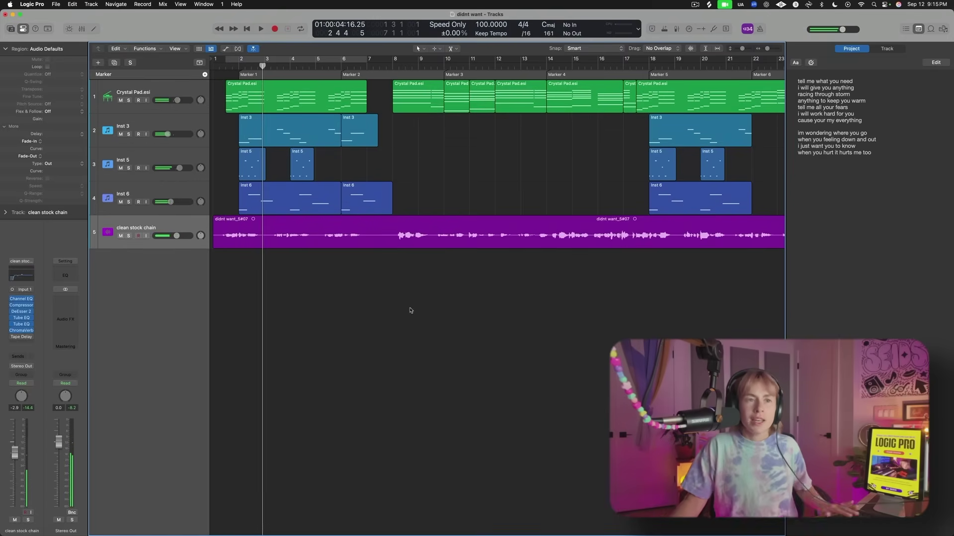
# Solo the clean stock chain vocal track and play its opening phrase from bar 1.
pyautogui.press('super+Right')
pyautogui.press('super+Right')
pyautogui.press('super+Right')
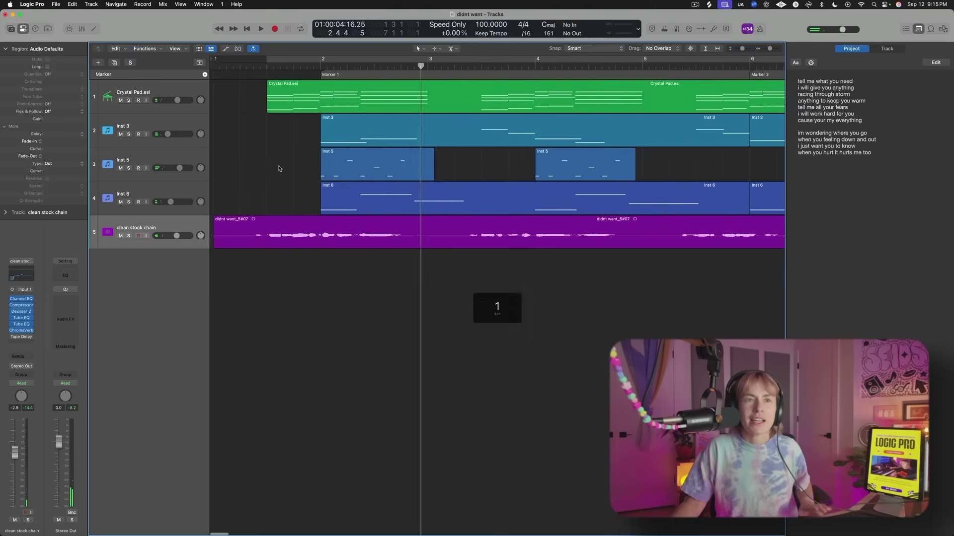
pyautogui.click(128, 236)
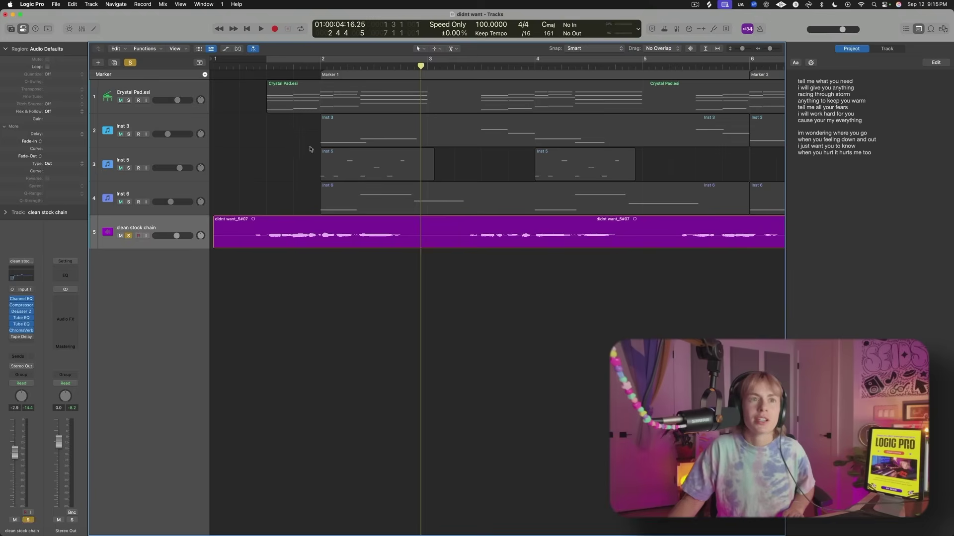
pyautogui.doubleClick(261, 59)
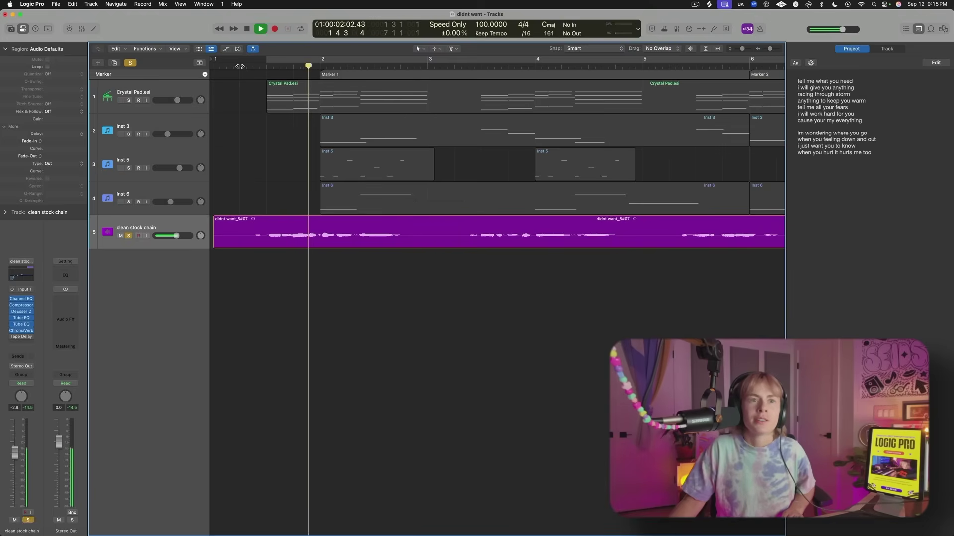
# Split the vocal region on both sides of the phrase before bar 2 and make a Quick Sampler (Optimized) track from that piece.
pyautogui.press('super+Right')
pyautogui.press('super+Right')
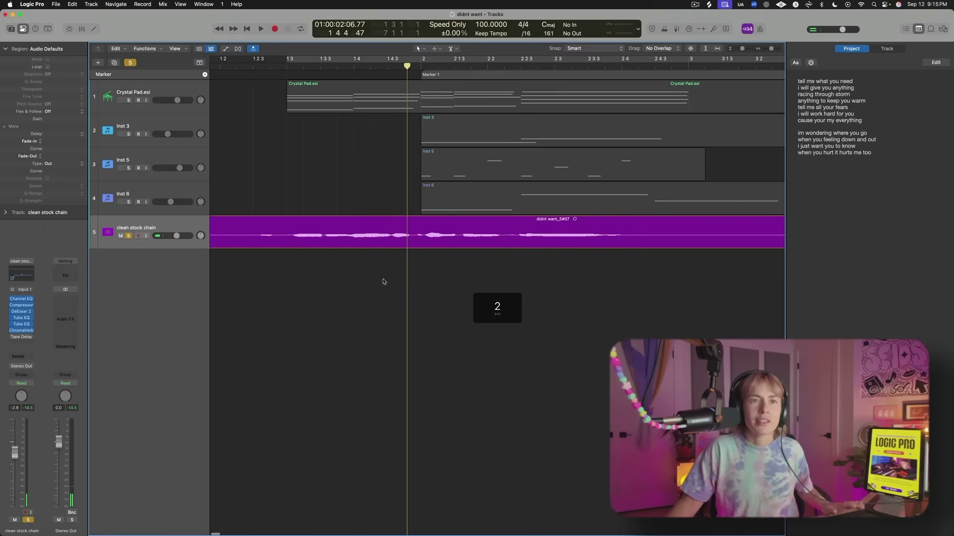
pyautogui.rightClick(413, 237)
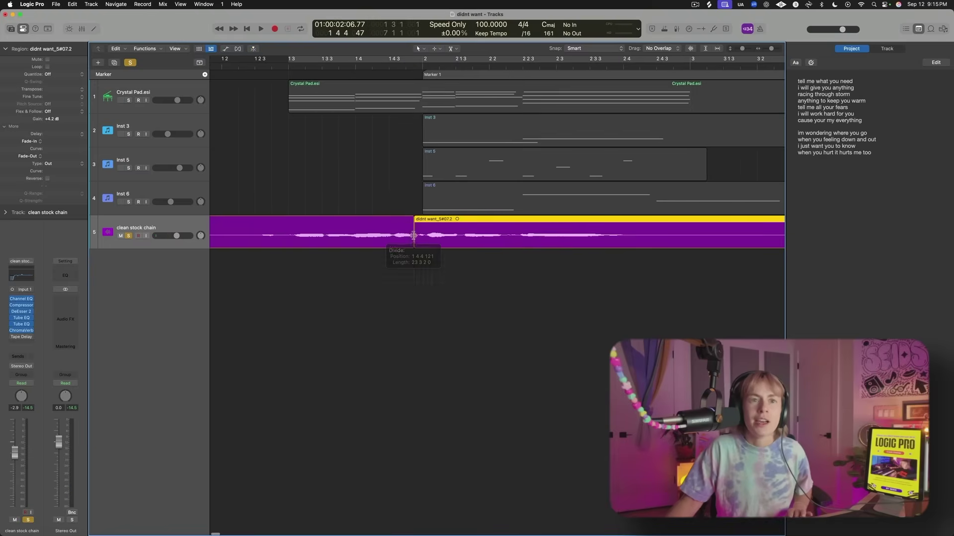
pyautogui.rightClick(258, 237)
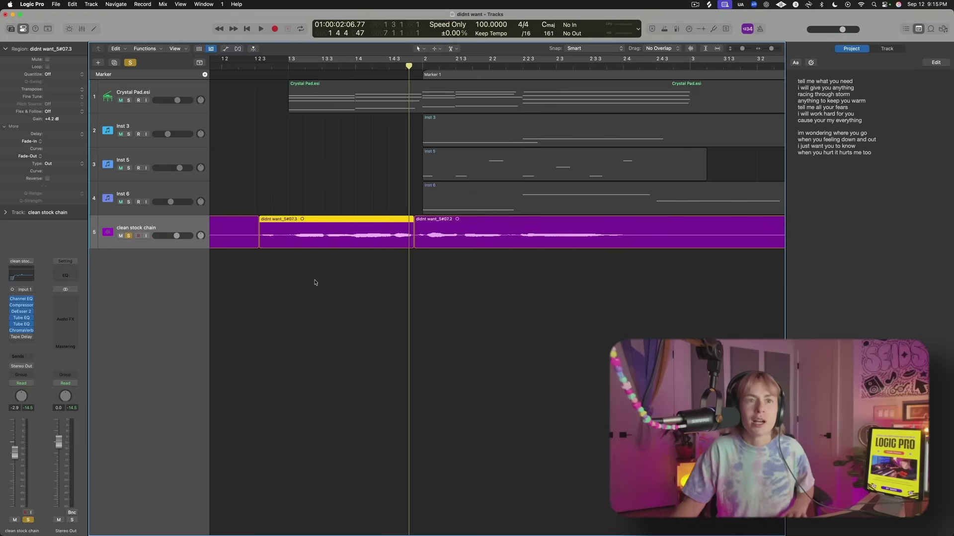
pyautogui.moveTo(331, 243); pyautogui.dragTo(186, 281)
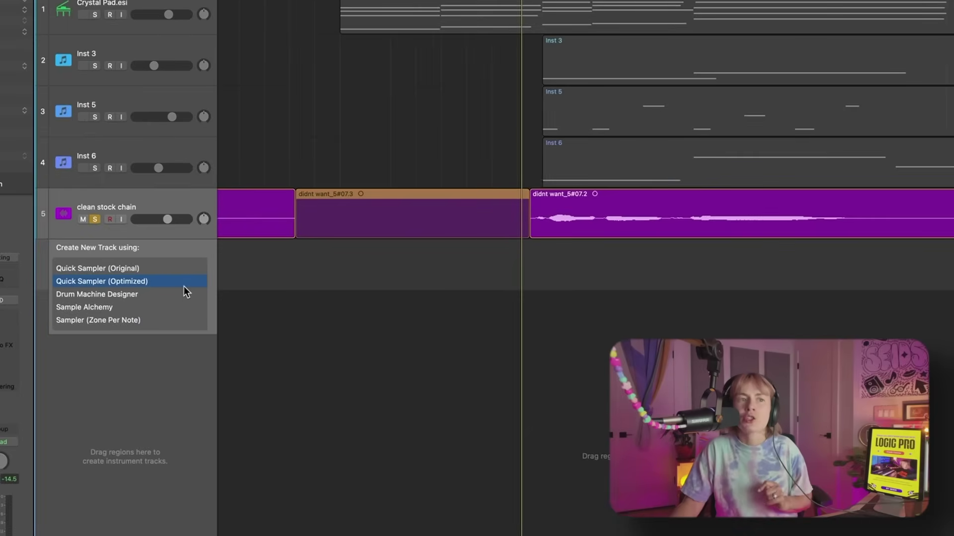
pyautogui.moveTo(184, 287); pyautogui.dragTo(183, 291)
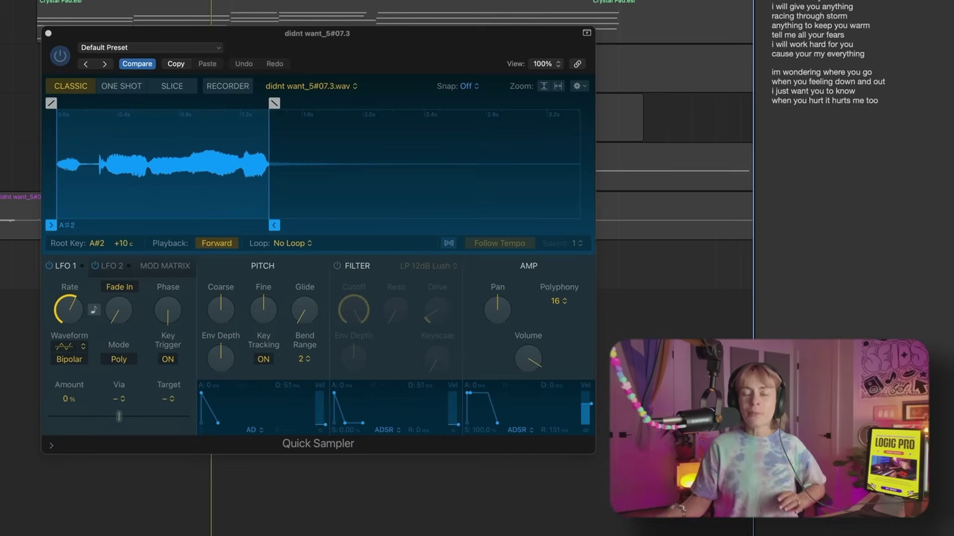
# Enable Flex for the sample in Quick Sampler and move the sample start past the first short syllable, to 1 2 179.
pyautogui.click(449, 244)
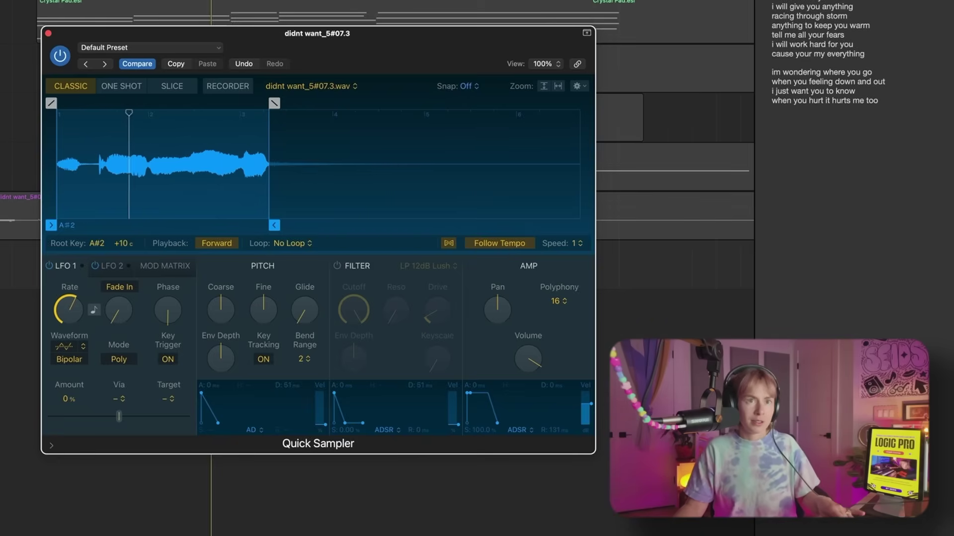
pyautogui.moveTo(55, 206); pyautogui.dragTo(96, 210)
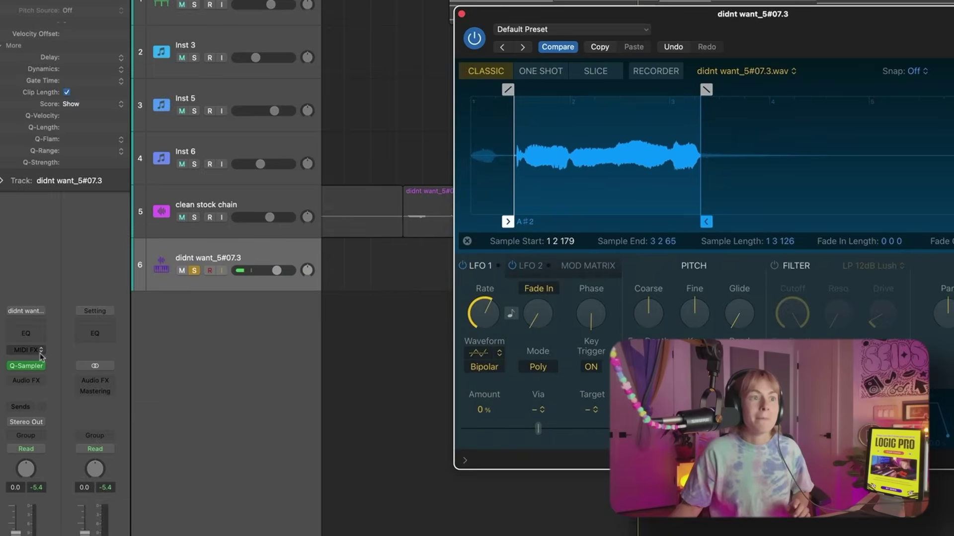
# Insert the Chord Trigger MIDI effect on the sampler track and try its default single-chord setup.
pyautogui.click(41, 351)
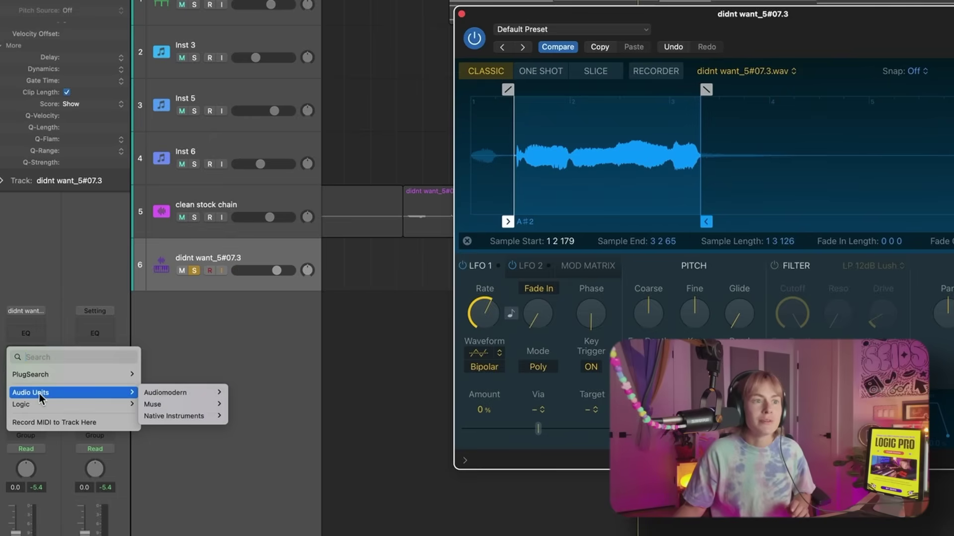
pyautogui.moveTo(38, 408)
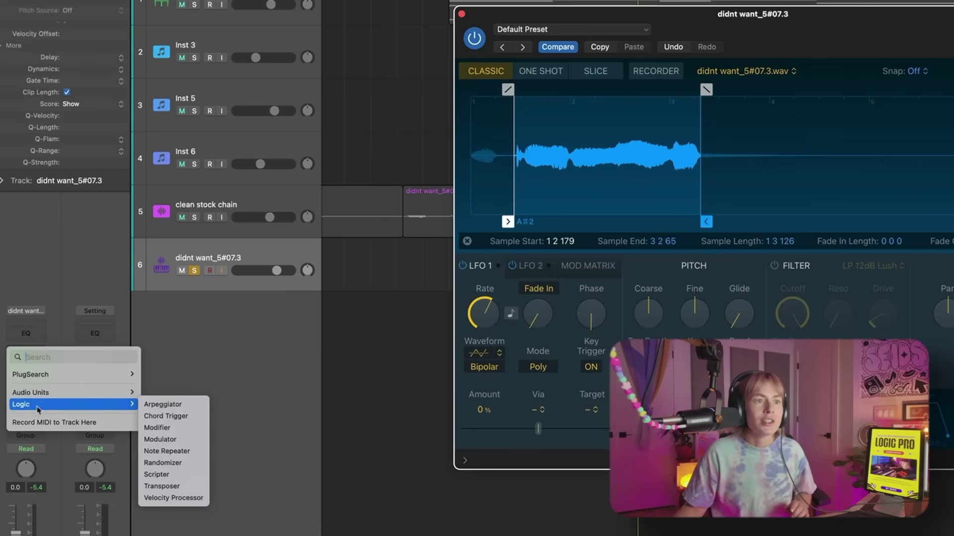
pyautogui.click(171, 418)
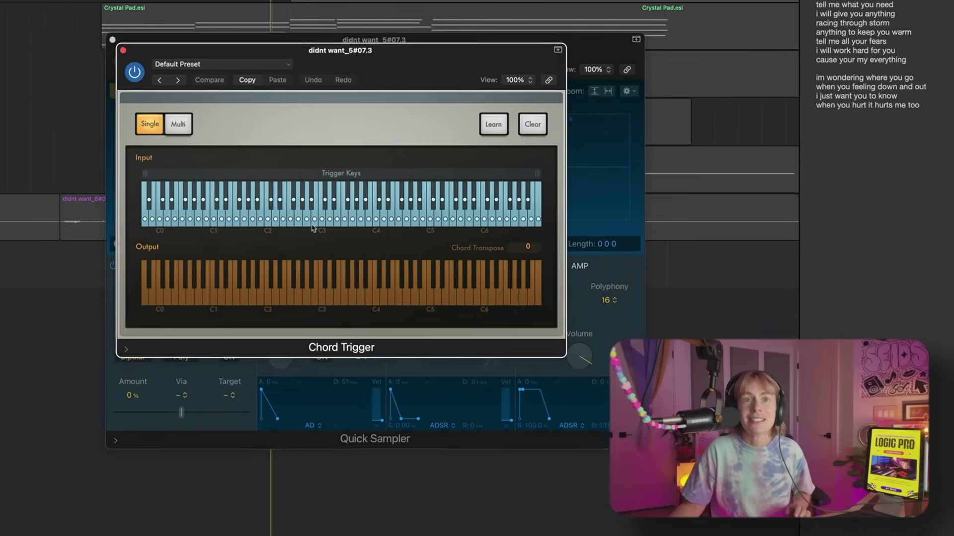
pyautogui.click(685, 220)
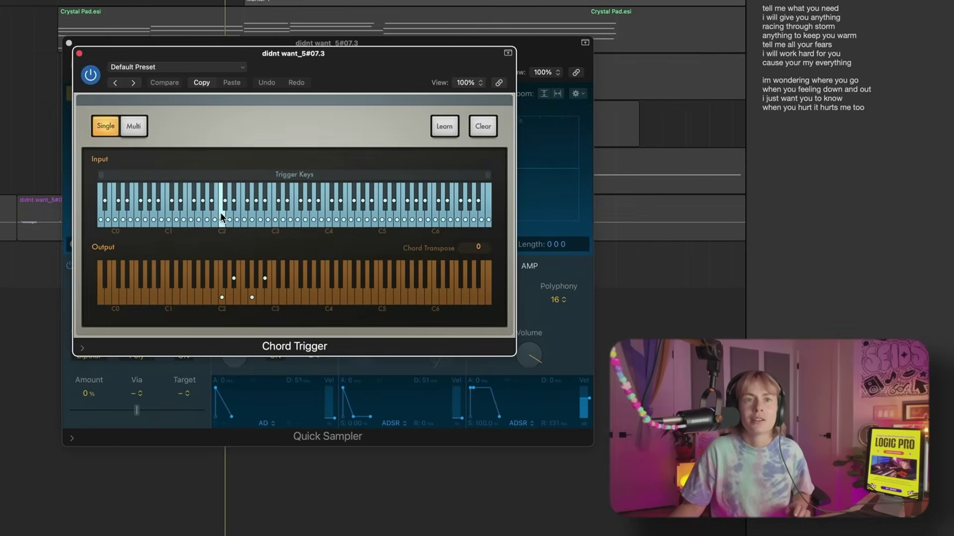
# Load Chord Trigger's multi-chord keyboard preset Pop Right Hand, switch to Pop Left Hand, and close the effect.
pyautogui.click(225, 68)
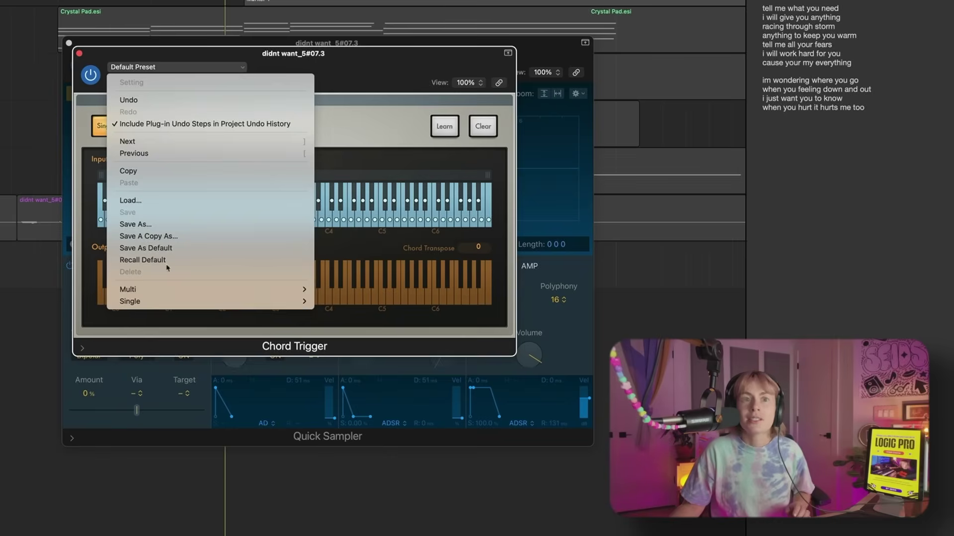
pyautogui.moveTo(169, 298)
pyautogui.moveTo(278, 290)
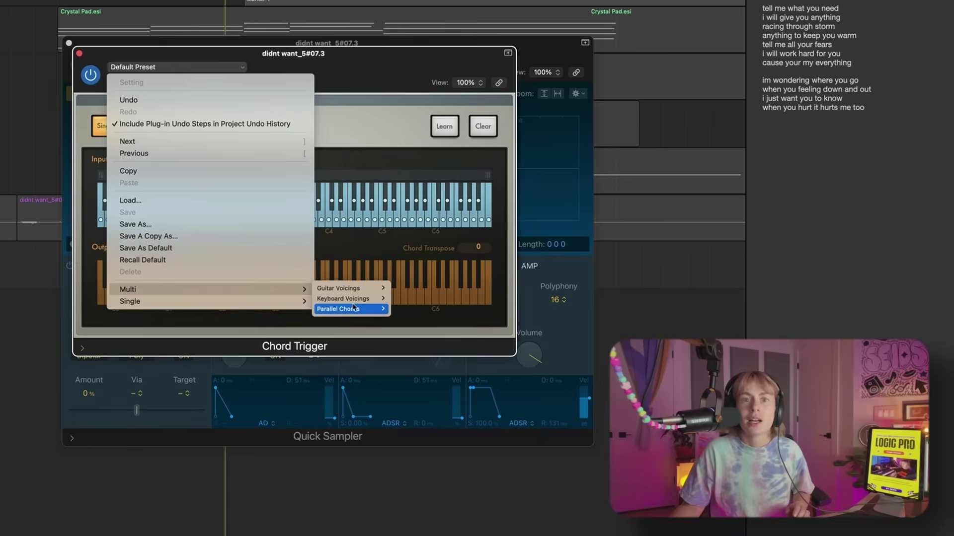
pyautogui.moveTo(355, 301)
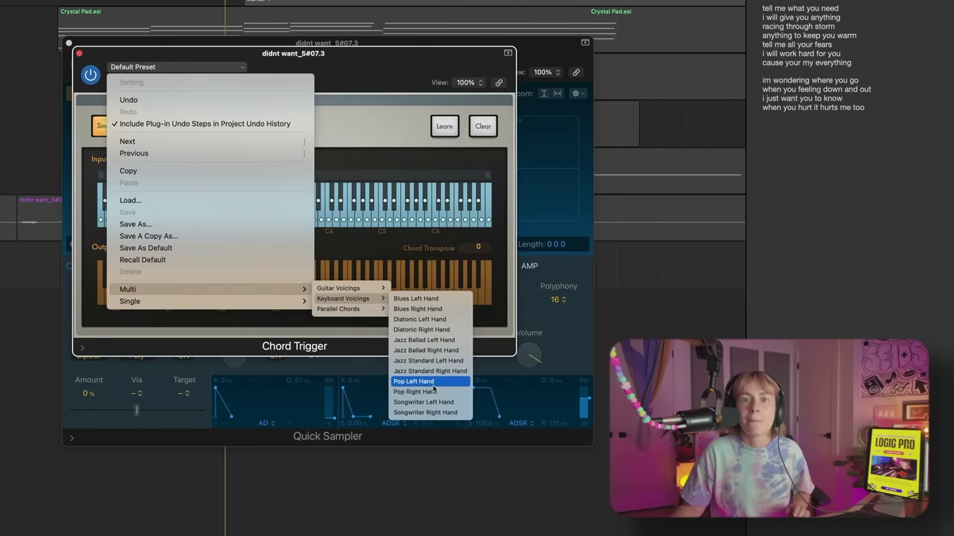
pyautogui.click(415, 392)
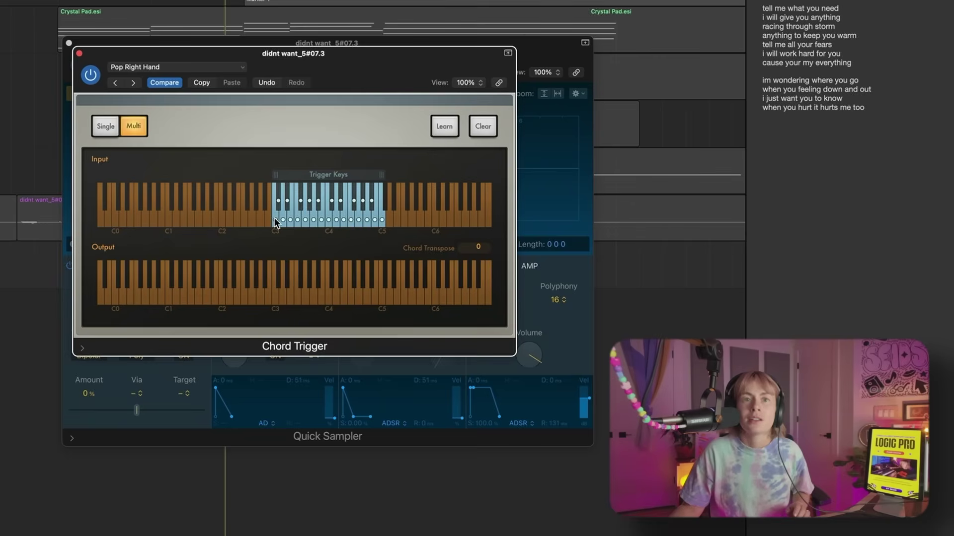
pyautogui.click(115, 83)
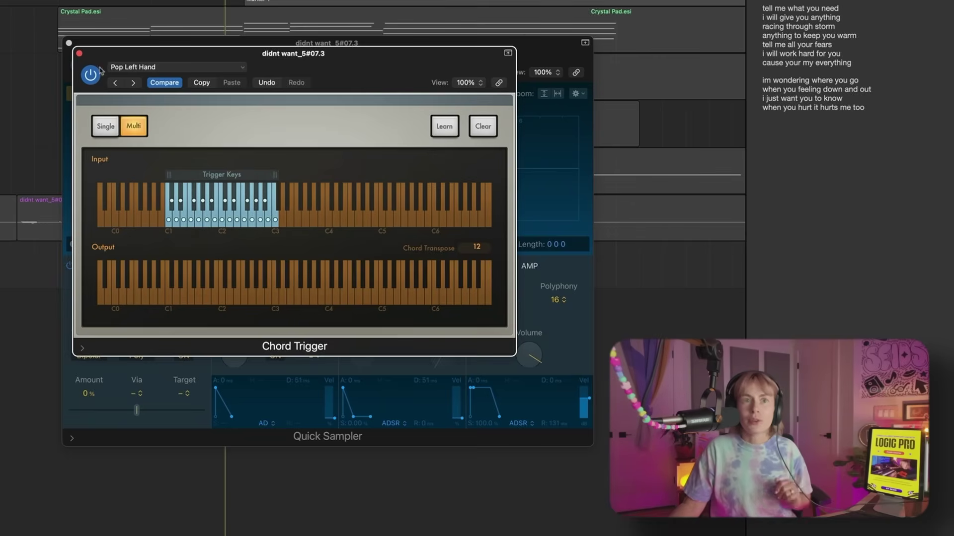
pyautogui.click(79, 53)
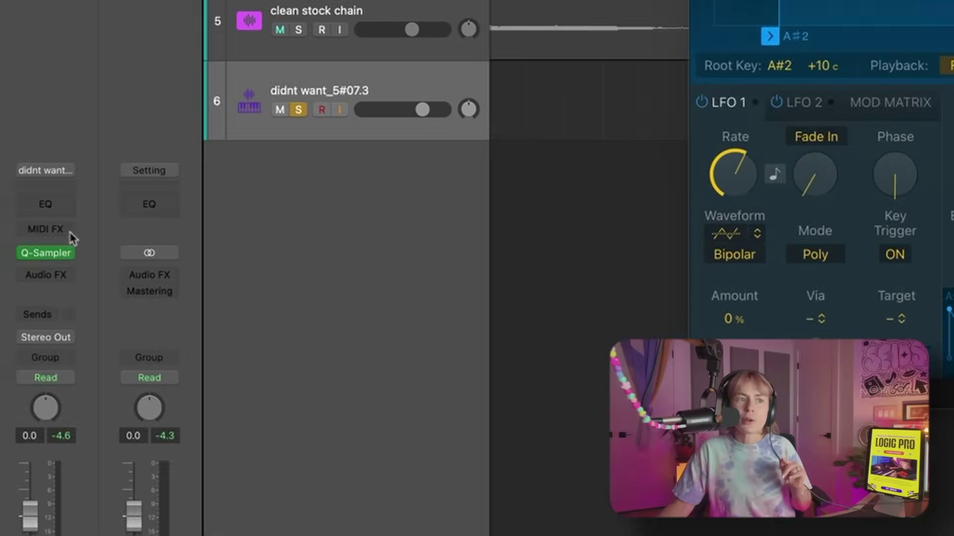
# Insert Logic's Arpeggiator MIDI effect on the sampler track.
pyautogui.click(71, 234)
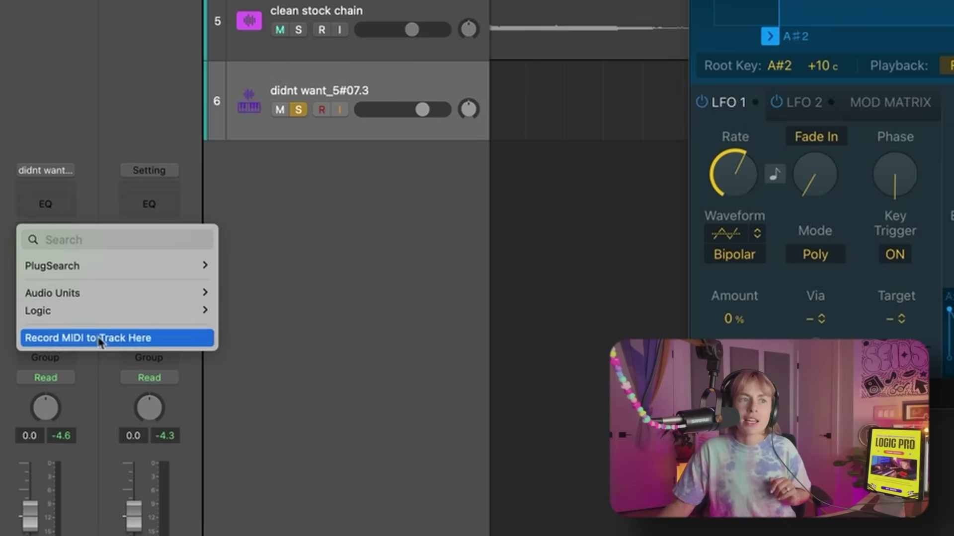
pyautogui.moveTo(100, 292)
pyautogui.moveTo(144, 311)
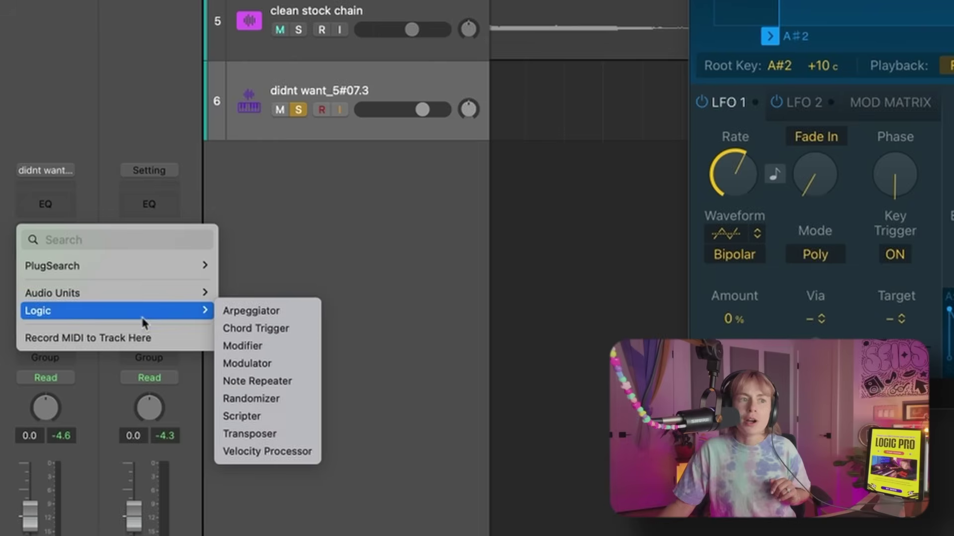
pyautogui.click(274, 314)
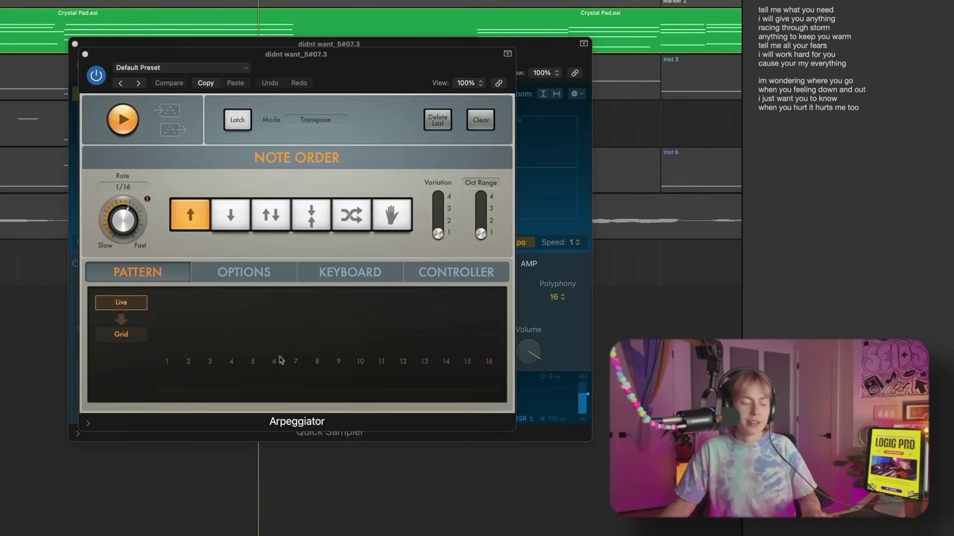
# Try the Arpeggiator with up/down and descending note orders, a 1/4 Triplet rate and an octave range of 3.
pyautogui.click(274, 218)
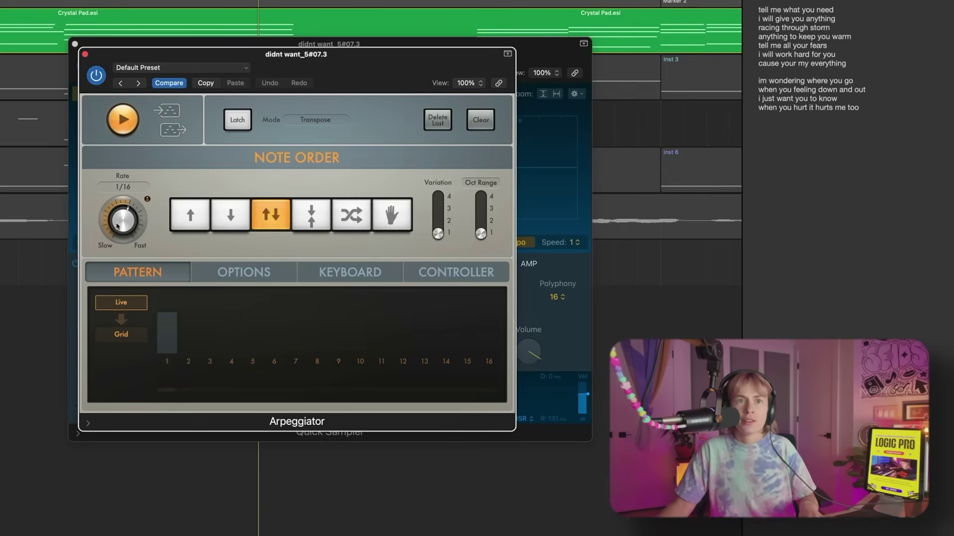
pyautogui.moveTo(481, 233); pyautogui.dragTo(482, 212)
pyautogui.click(230, 219)
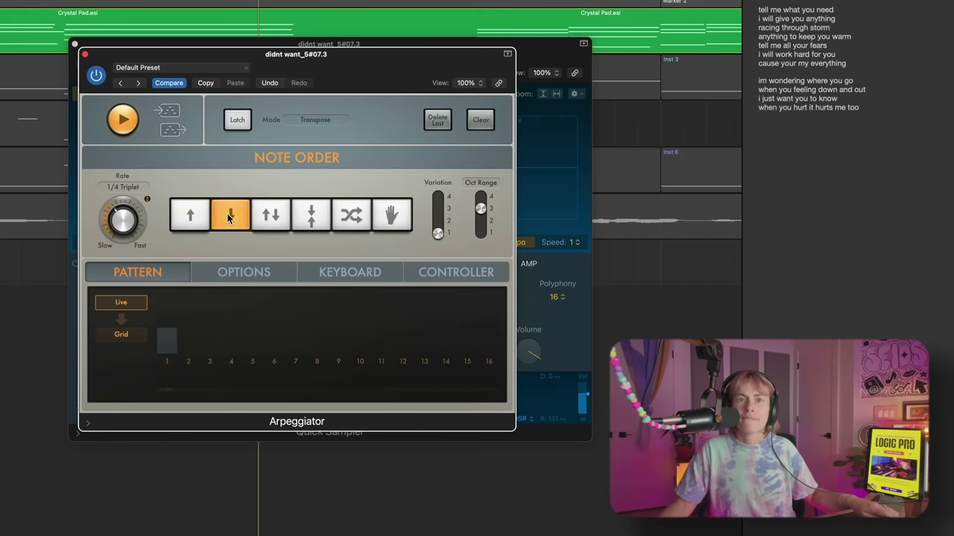
# Audition Arpeggiator presets from Groovy Cycle 02 through Groovy Cycle 05 and close the effect.
pyautogui.click(246, 72)
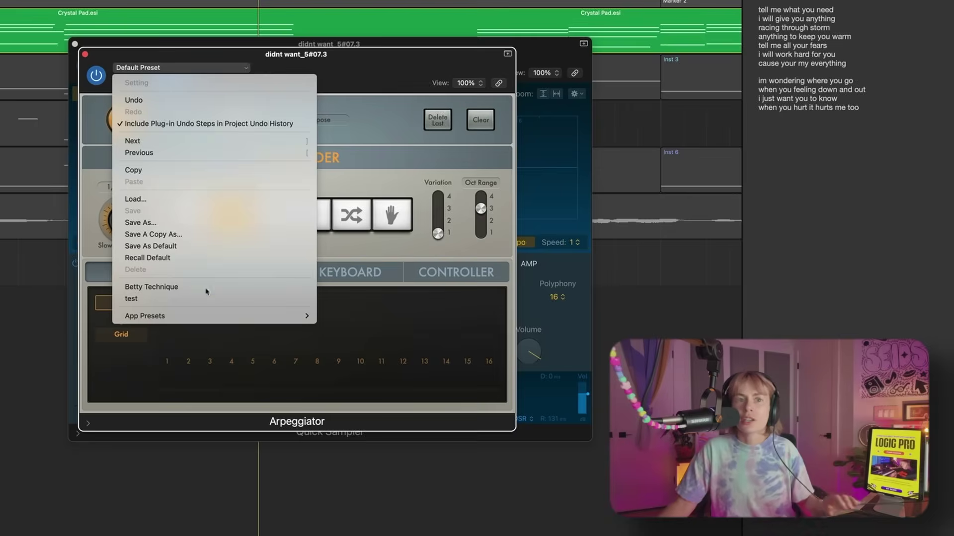
pyautogui.moveTo(198, 314)
pyautogui.click(343, 144)
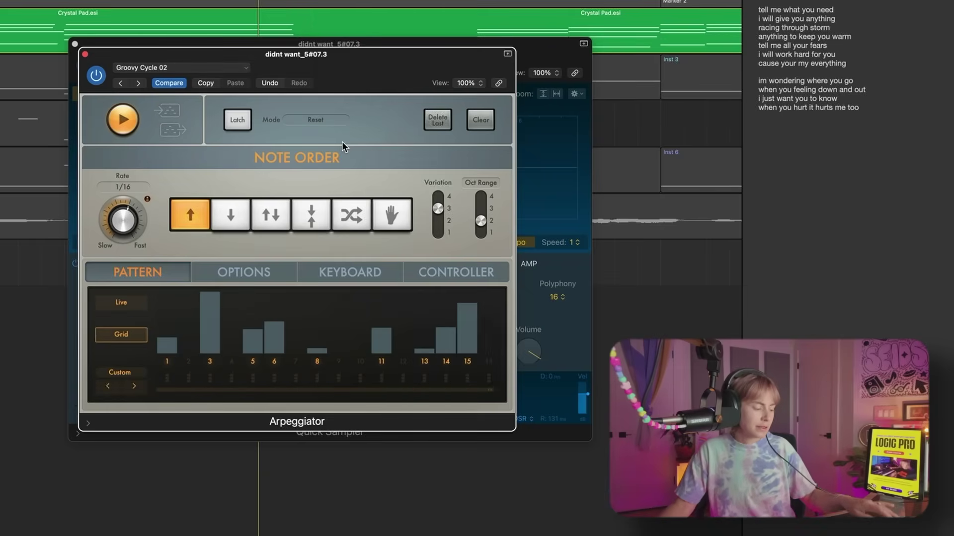
pyautogui.click(138, 83)
pyautogui.click(138, 83)
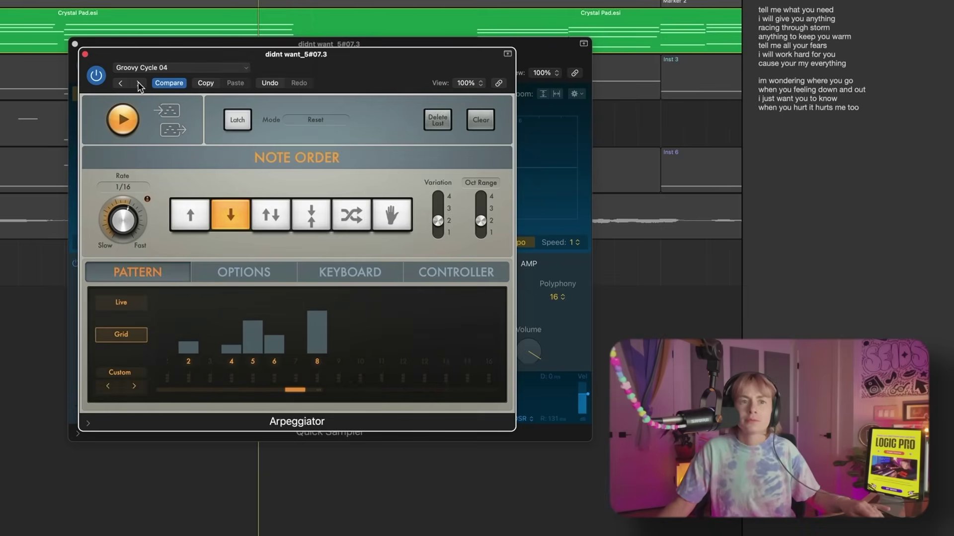
pyautogui.click(139, 83)
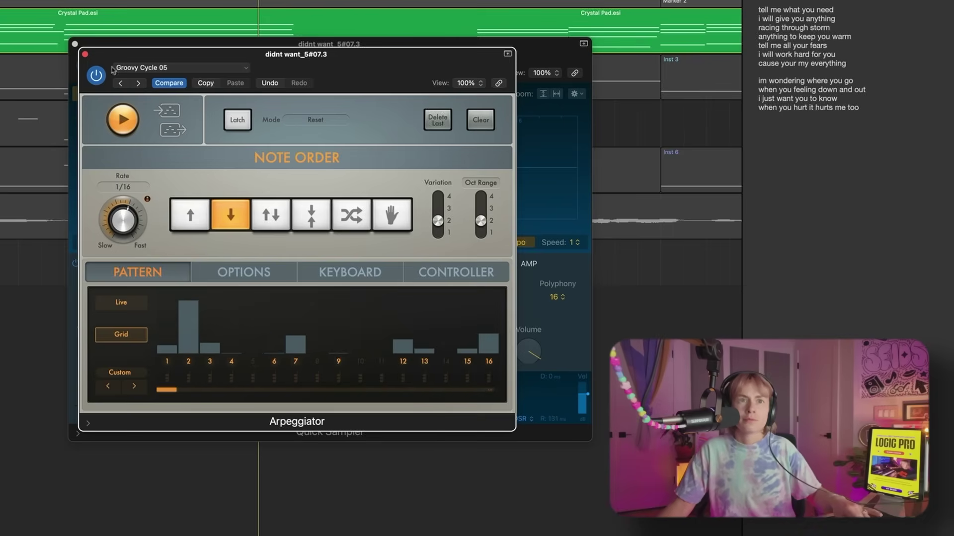
pyautogui.click(85, 55)
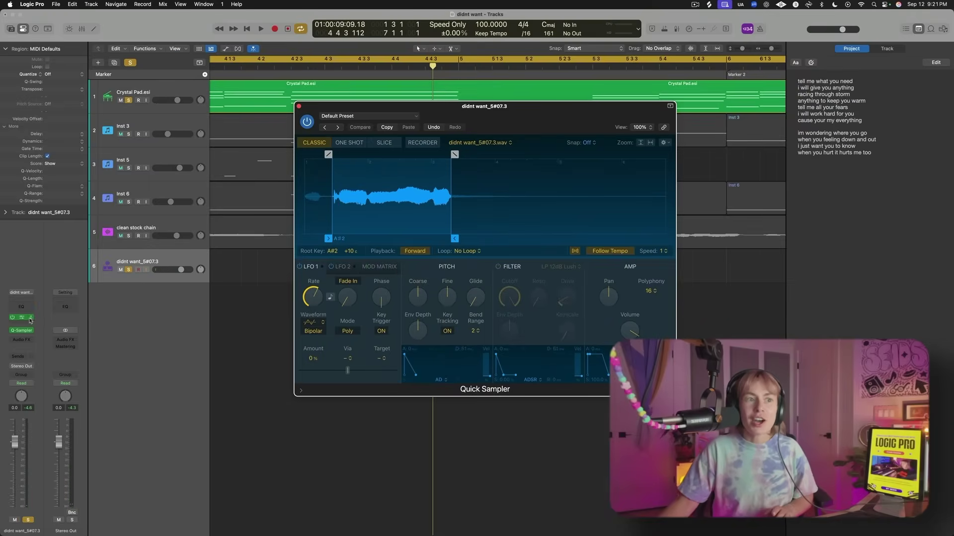
# Remove the Arpeggiator from the sampler track.
pyautogui.click(30, 321)
pyautogui.click(57, 350)
# Split the Crystal Pad region just after bar 3, copy its first part onto the sampler track, and play it.
pyautogui.moveTo(467, 122); pyautogui.dragTo(505, 257)
pyautogui.press('z')
pyautogui.hscroll(-2, 339, 102)
pyautogui.rightClick(411, 98)
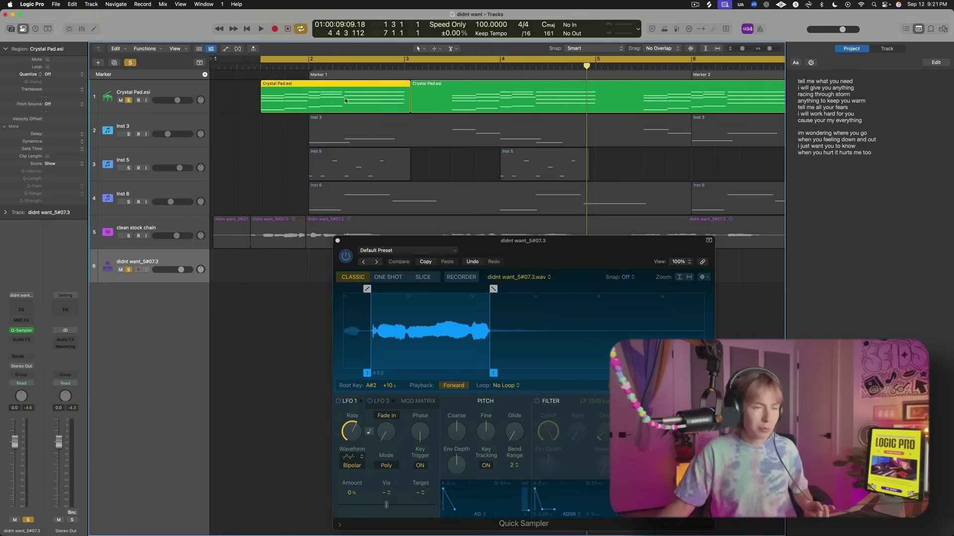
pyautogui.moveTo(346, 103); pyautogui.dragTo(347, 272)
pyautogui.press('space')
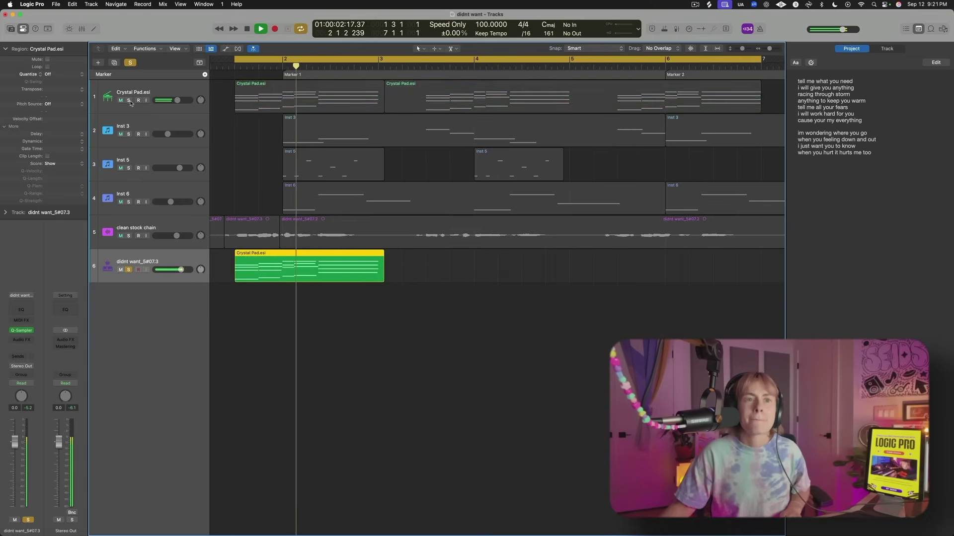
# Try trimming the copied Crystal Pad region's start so only its last chord plays, and audition it.
pyautogui.press('space')
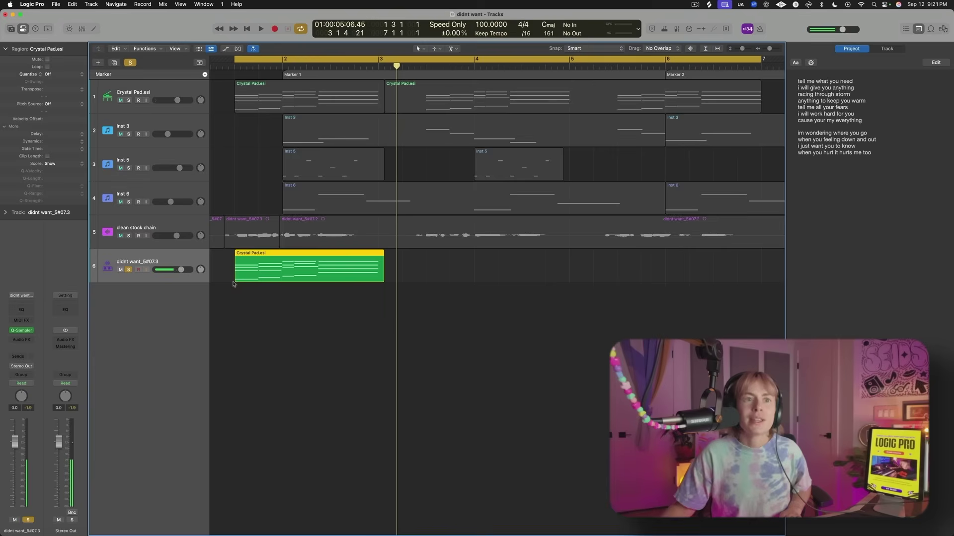
pyautogui.moveTo(234, 280); pyautogui.dragTo(318, 278)
pyautogui.press('space')
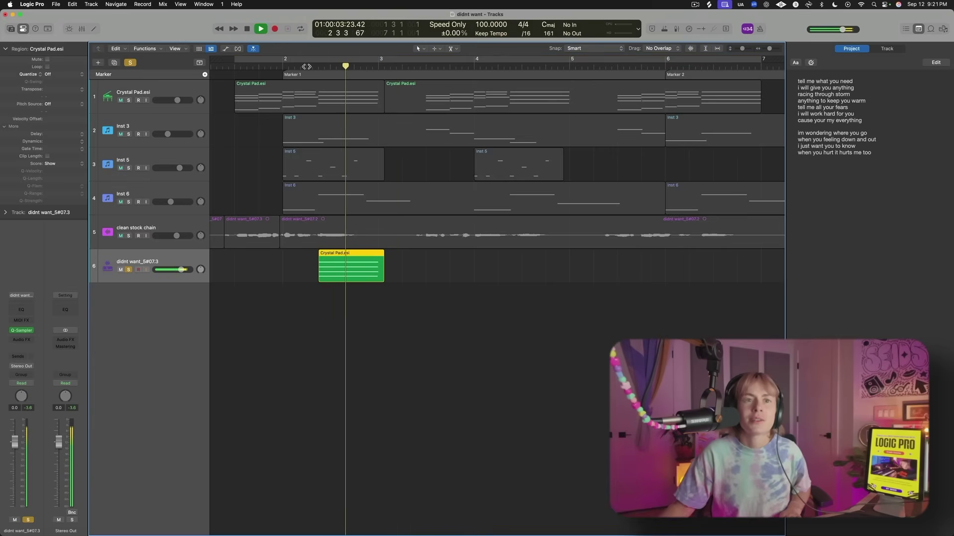
pyautogui.press('space')
pyautogui.press('super+z')
# Delete every note after the first chord in the copied Crystal Pad region and lengthen that chord's notes.
pyautogui.doubleClick(306, 279)
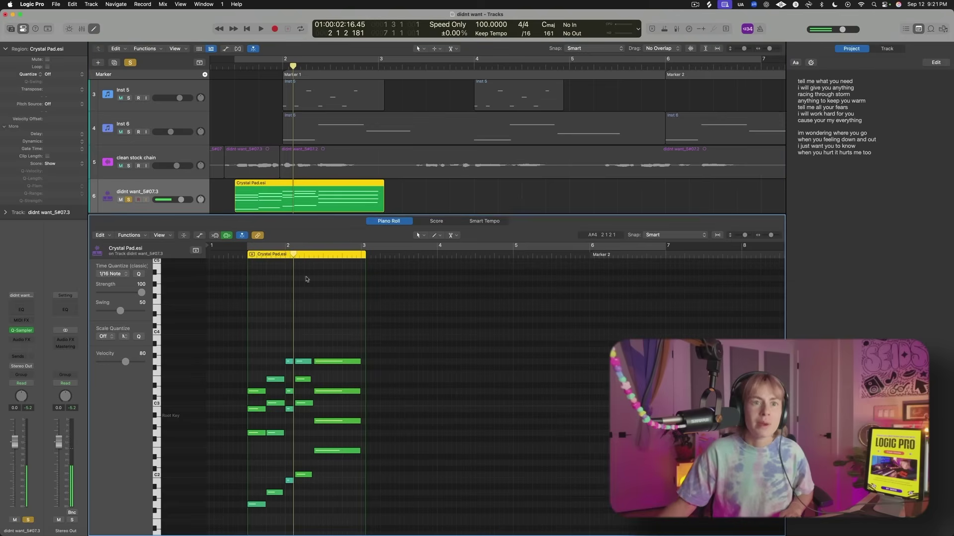
pyautogui.moveTo(359, 505); pyautogui.dragTo(281, 328)
pyautogui.press('Delete')
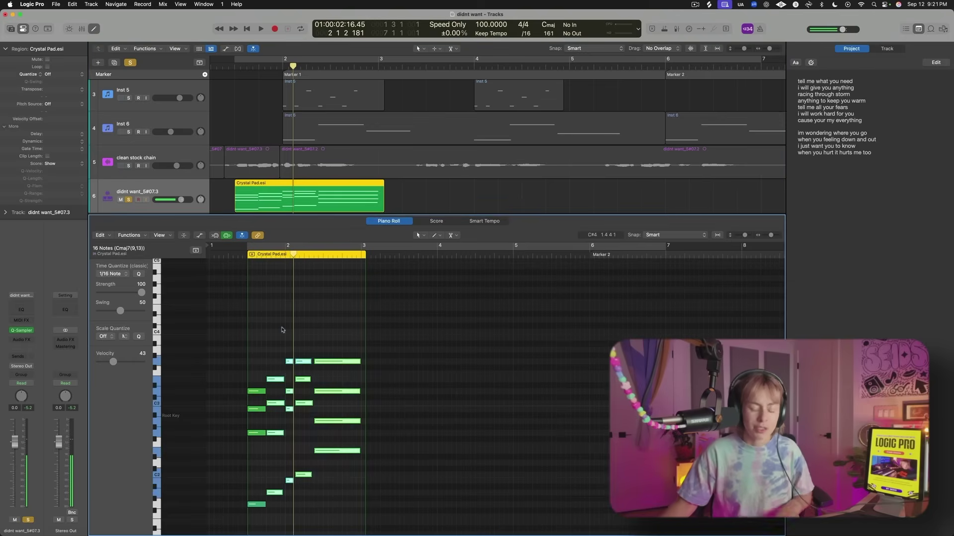
pyautogui.press('super+a')
pyautogui.moveTo(265, 409); pyautogui.dragTo(293, 409)
pyautogui.click(234, 66)
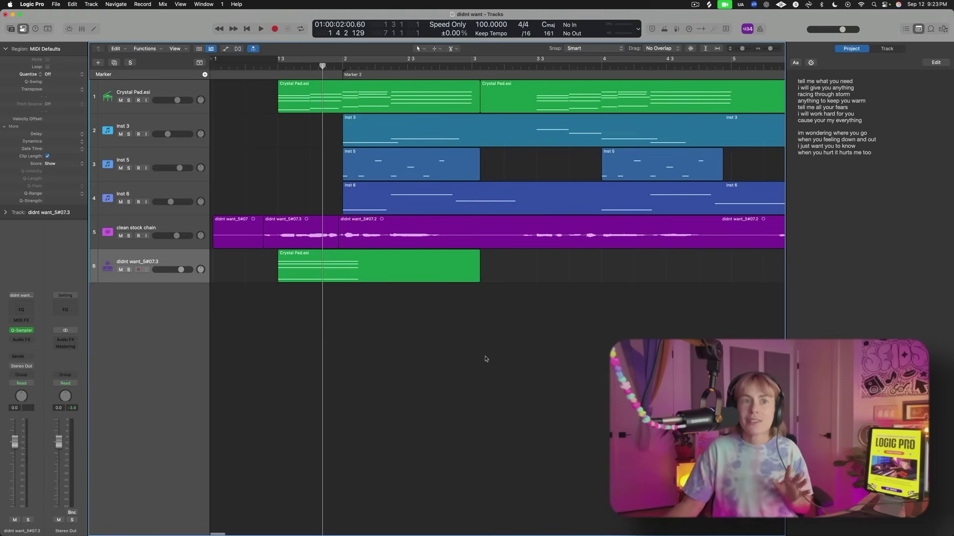
# Delete the vocal Quick Sampler track and add a new software instrument track below the clean stock chain track.
pyautogui.click(164, 255)
pyautogui.press('cmd+BackSpace')
pyautogui.rightClick(156, 269)
pyautogui.click(93, 287)
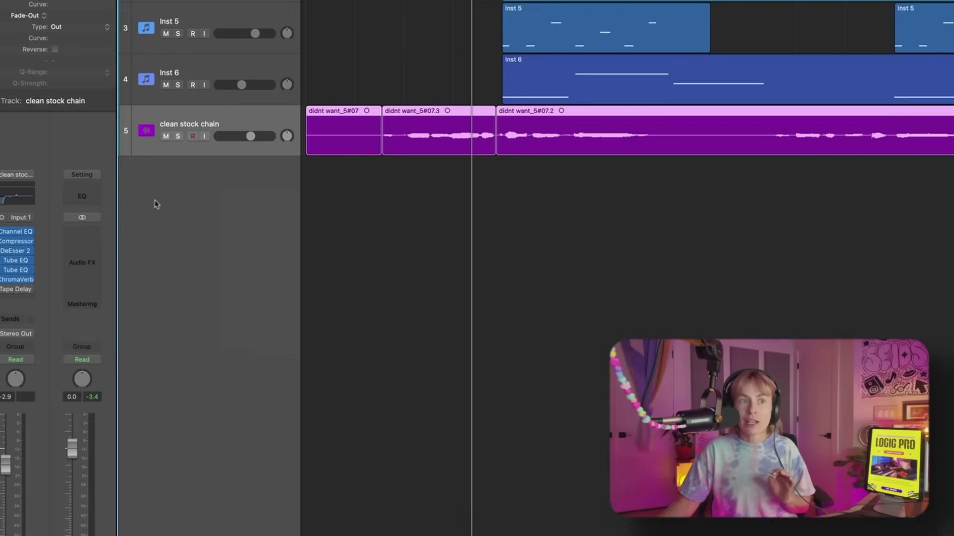
pyautogui.rightClick(156, 204)
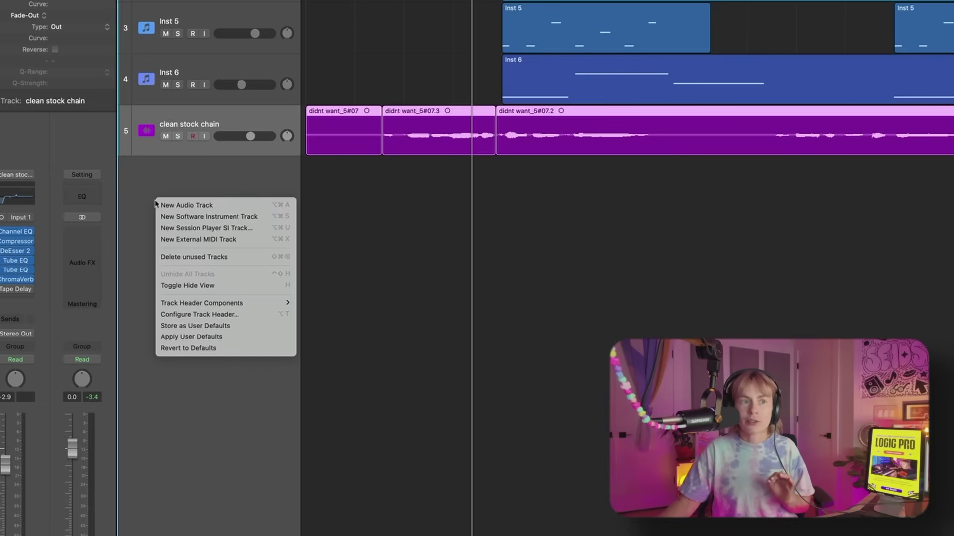
pyautogui.click(197, 217)
# Load Sampler (Multi-Sample) as the instrument on the new track.
pyautogui.click(27, 282)
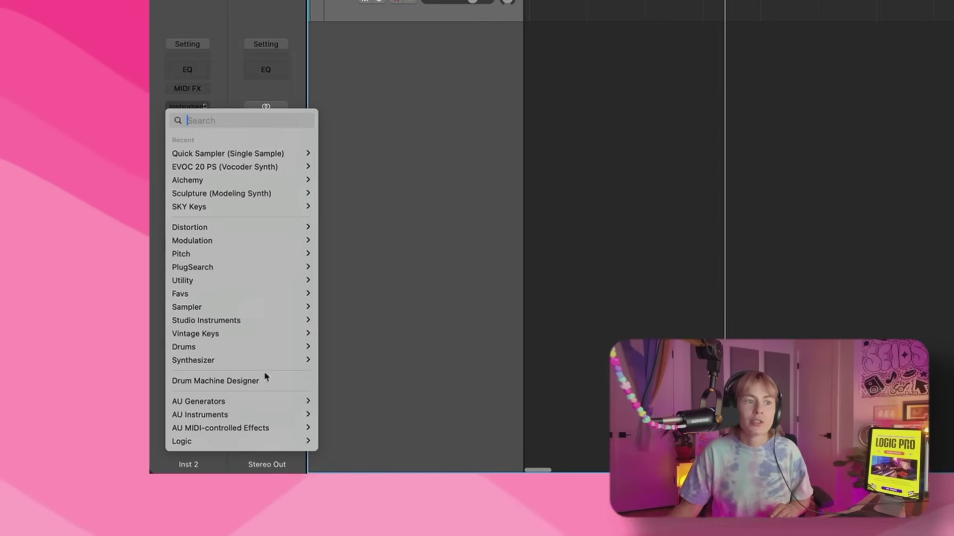
pyautogui.moveTo(255, 327)
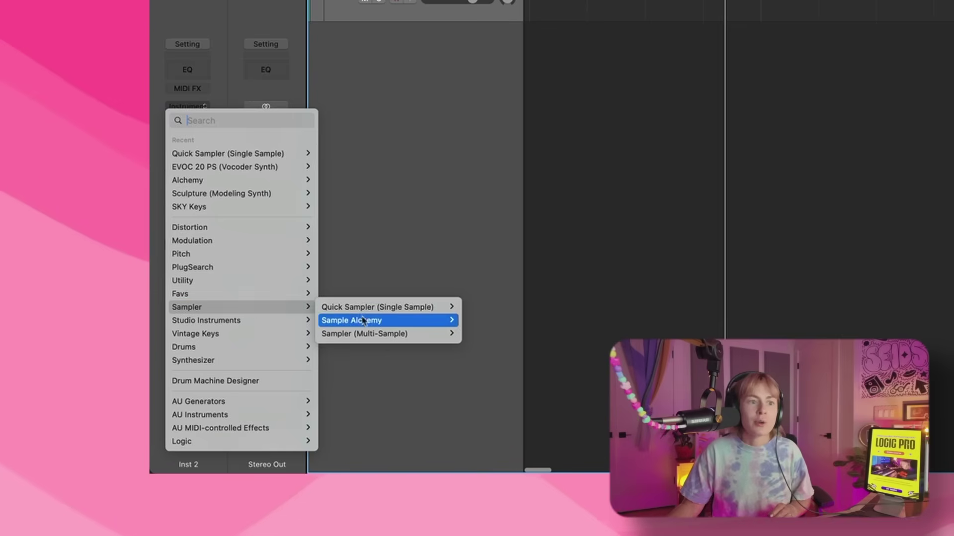
pyautogui.click(368, 336)
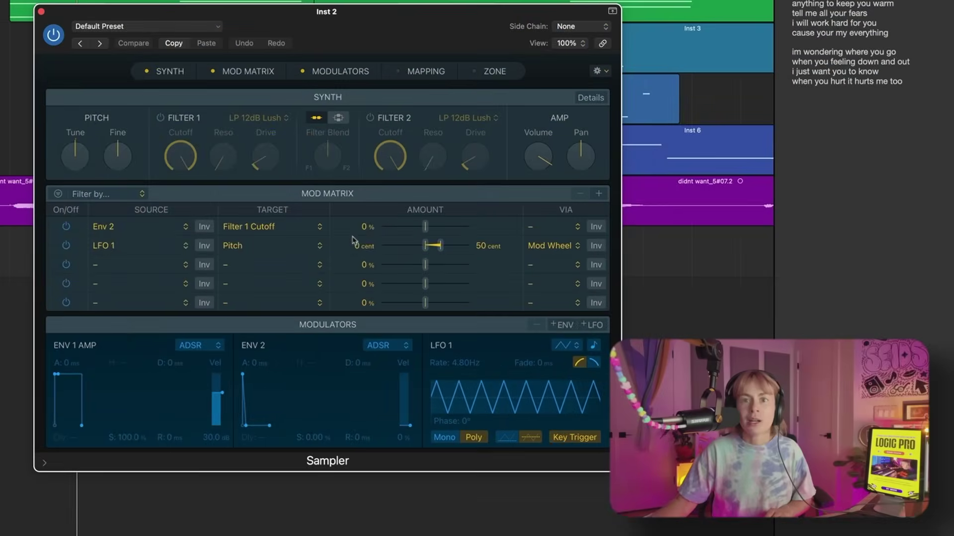
# Show Sampler's Mapping and Zone sections and hide its Synth, Mod Matrix and Modulators sections.
pyautogui.click(424, 72)
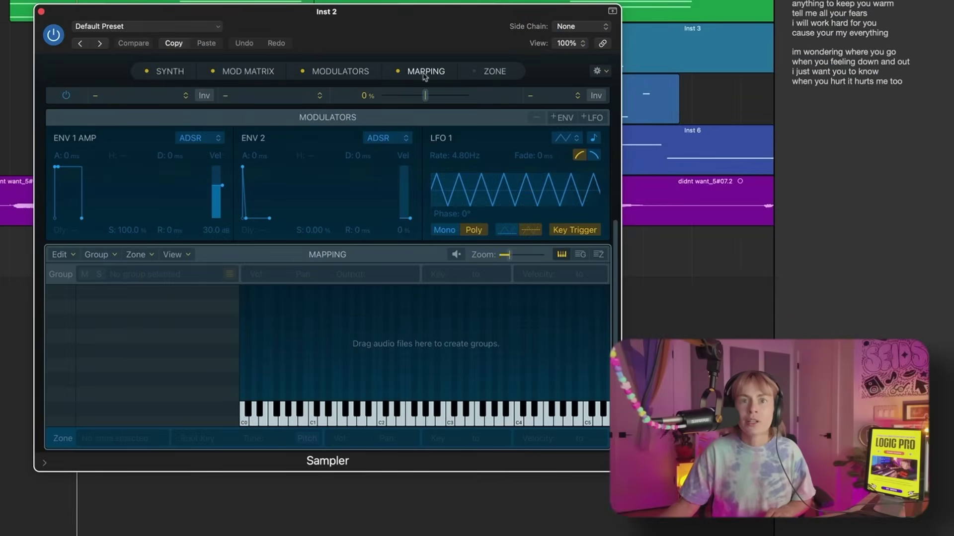
pyautogui.click(489, 74)
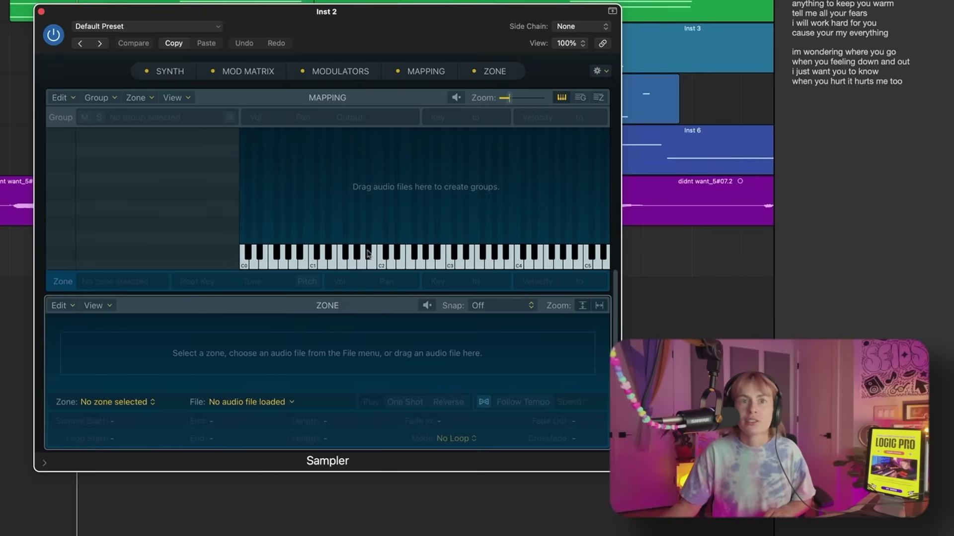
pyautogui.click(159, 72)
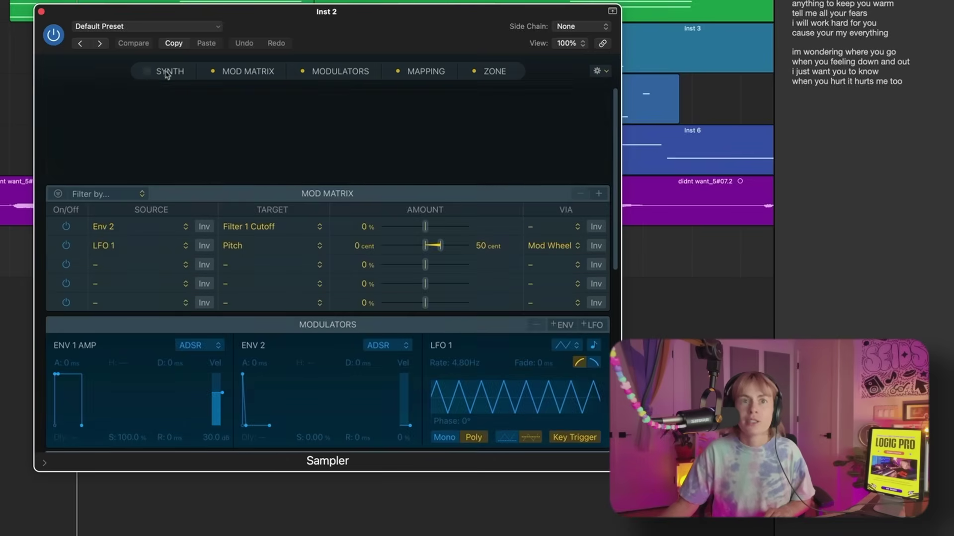
pyautogui.click(251, 71)
pyautogui.click(310, 74)
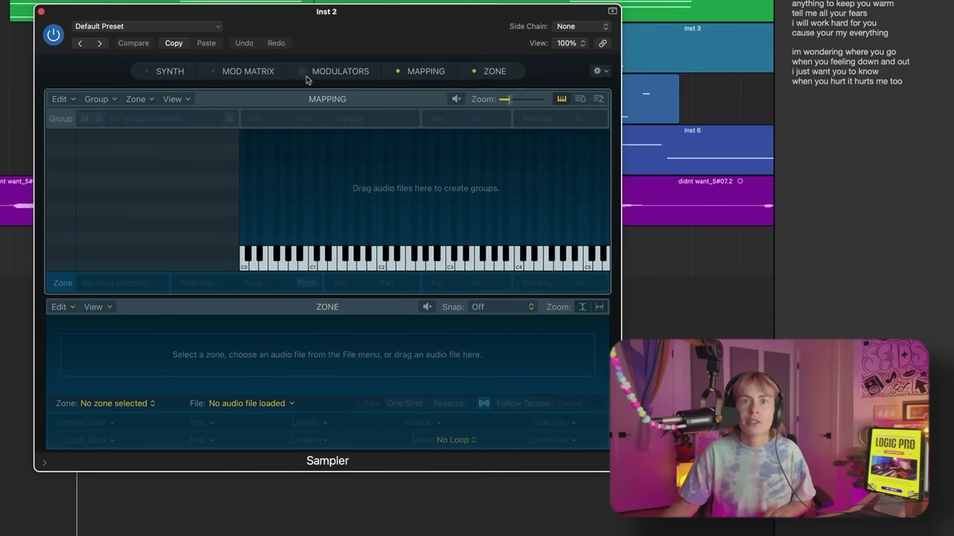
# Map the didnt want_5#07.3 vocal region to C1 in Sampler, extend its zone to G#4 and enable Flex.
pyautogui.moveTo(389, 31); pyautogui.dragTo(544, 78)
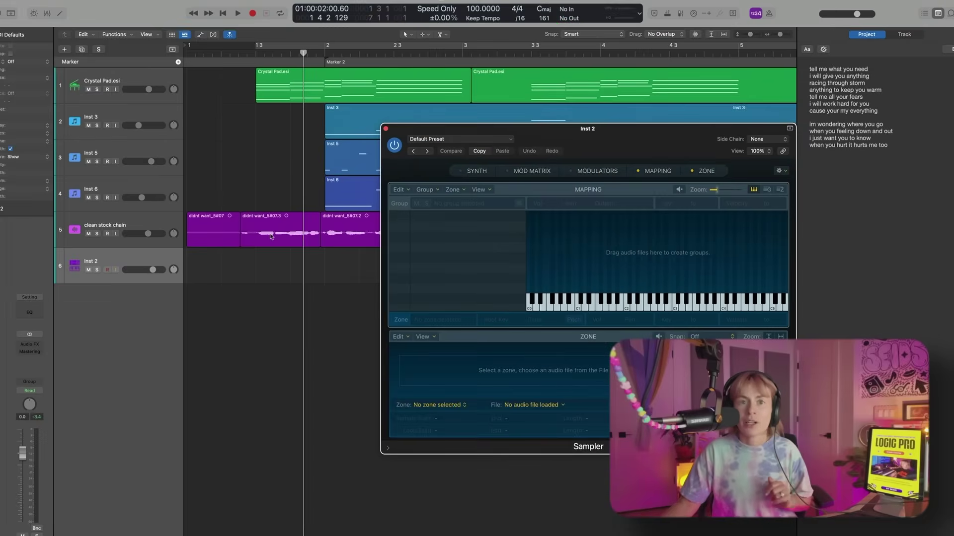
pyautogui.moveTo(270, 237); pyautogui.dragTo(479, 252)
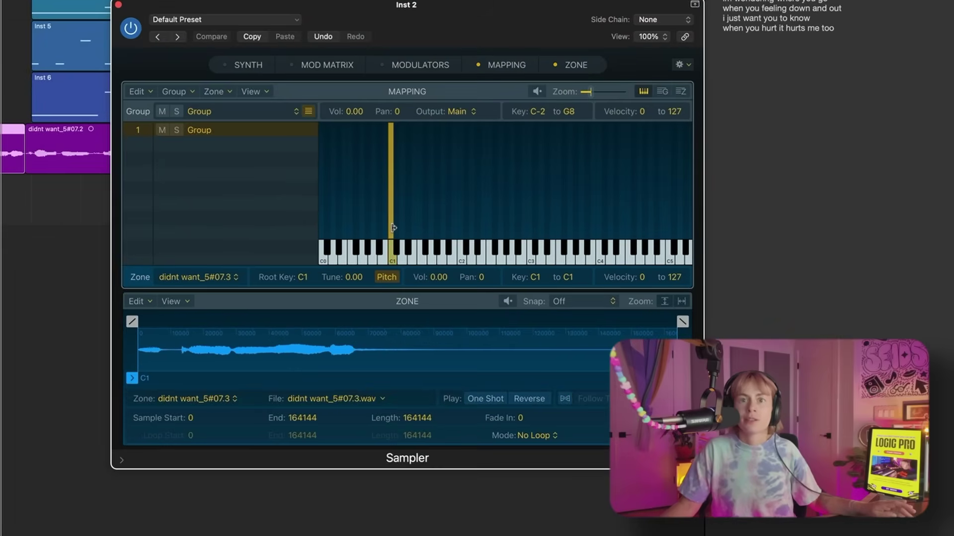
pyautogui.moveTo(392, 228); pyautogui.dragTo(649, 234)
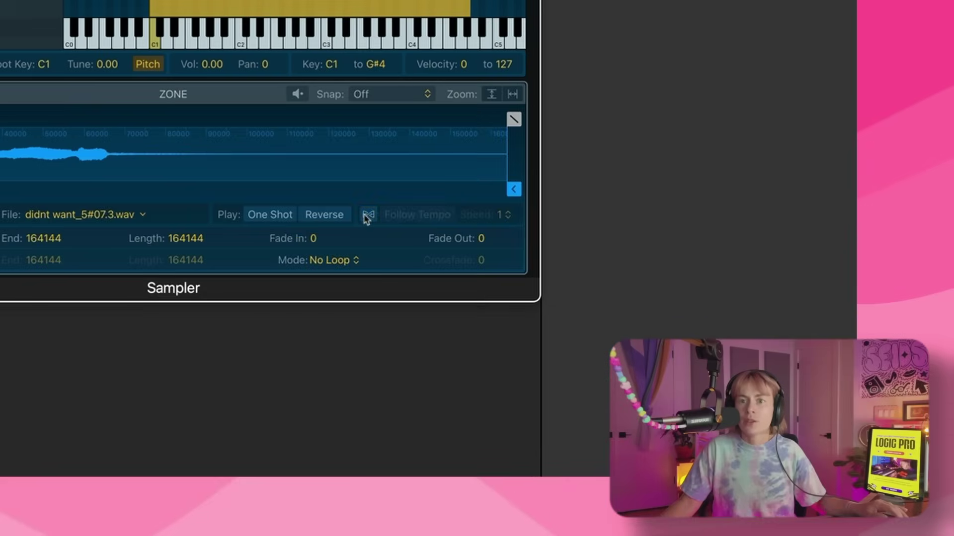
pyautogui.click(565, 398)
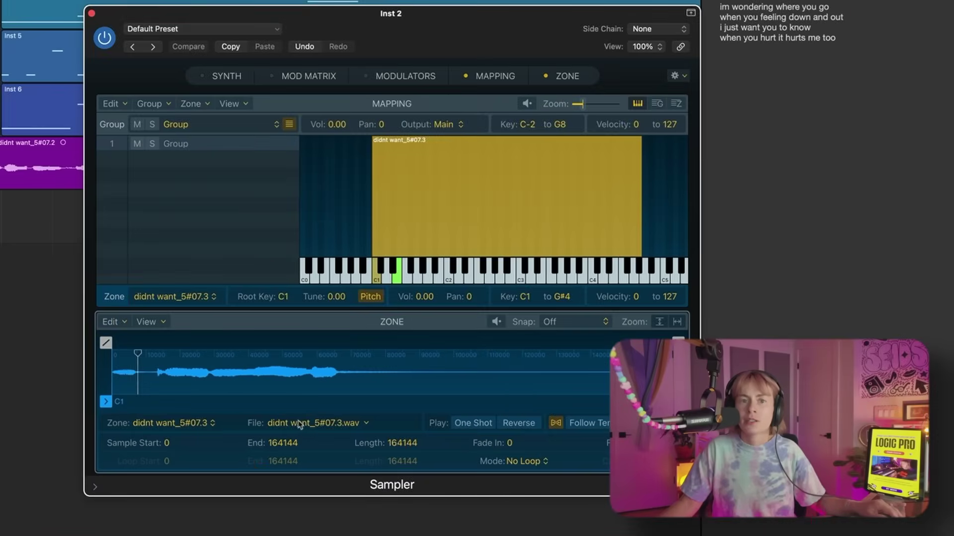
# Trim the vocal zone to sample start 40865 and end 85639, and turn reverse playback off.
pyautogui.moveTo(106, 401); pyautogui.dragTo(213, 401)
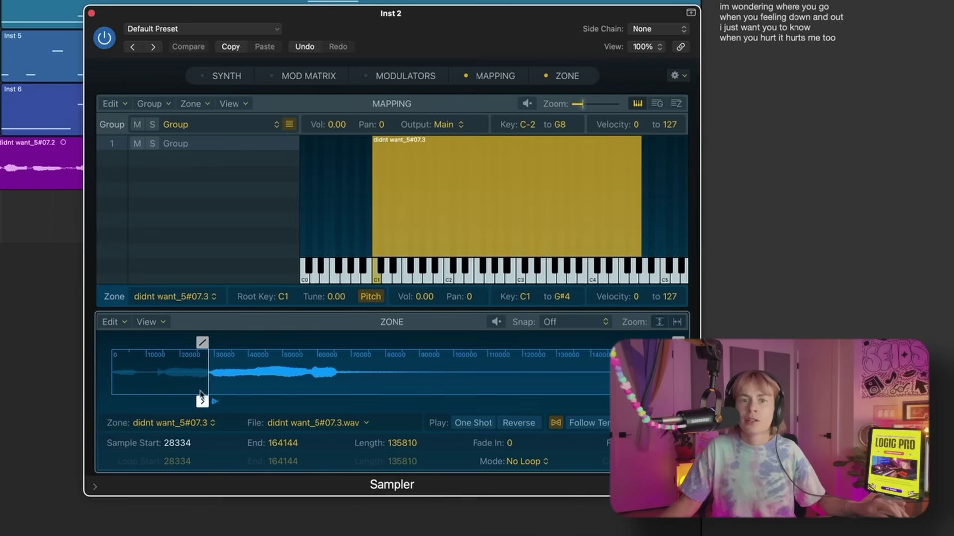
pyautogui.moveTo(205, 392); pyautogui.dragTo(250, 392)
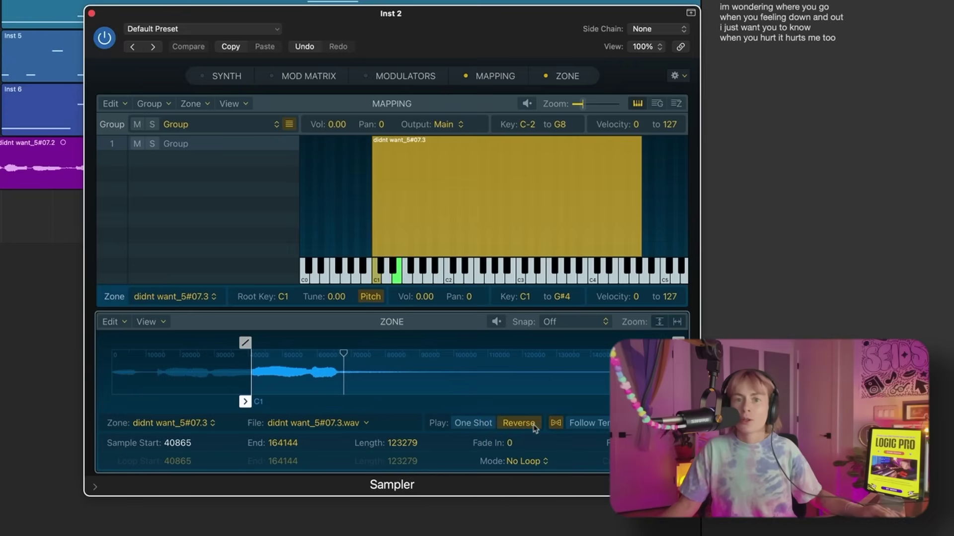
pyautogui.moveTo(677, 402); pyautogui.dragTo(408, 403)
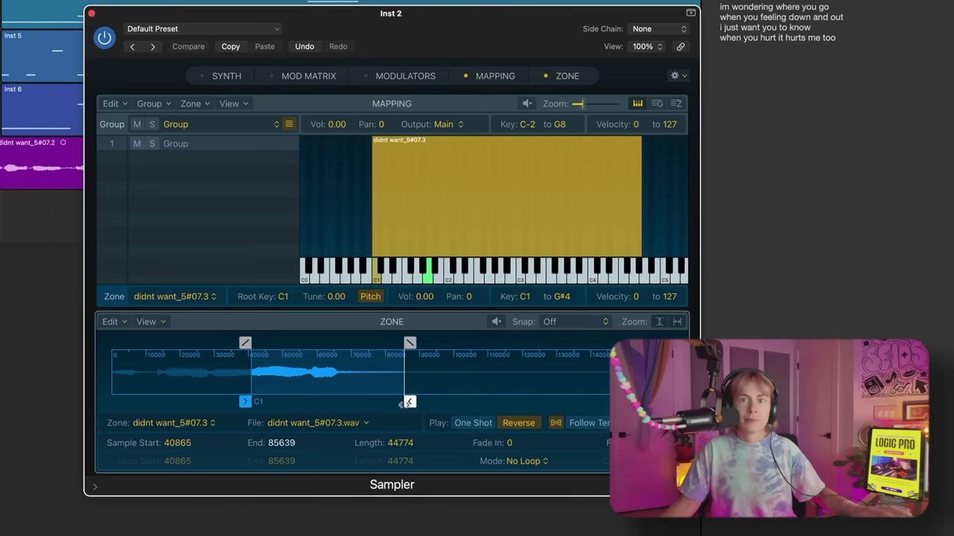
pyautogui.click(518, 423)
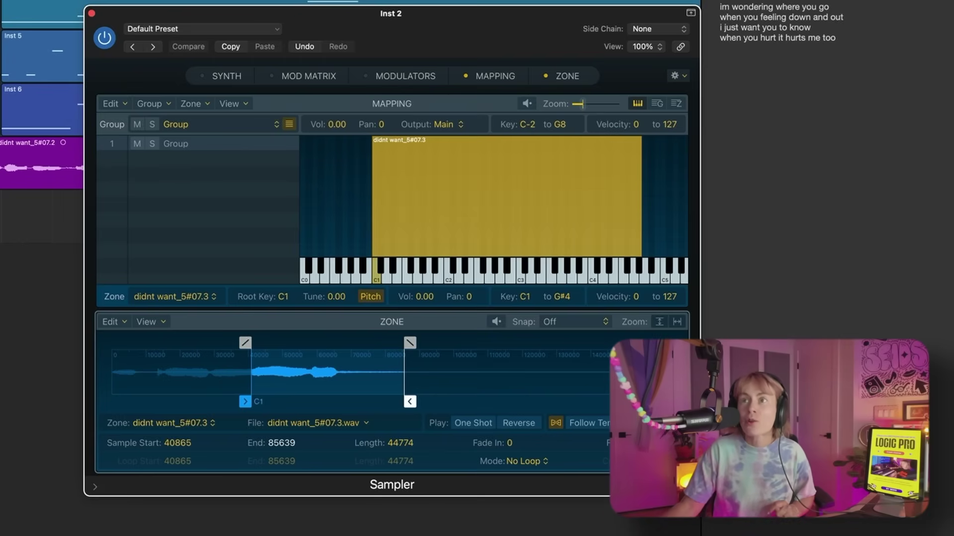
# Search Apple Loops for "vinyl", audition No Good Vinyl and Microchip Vinyl Noise, and bring On Location Vinyl into Sampler.
pyautogui.press('o')
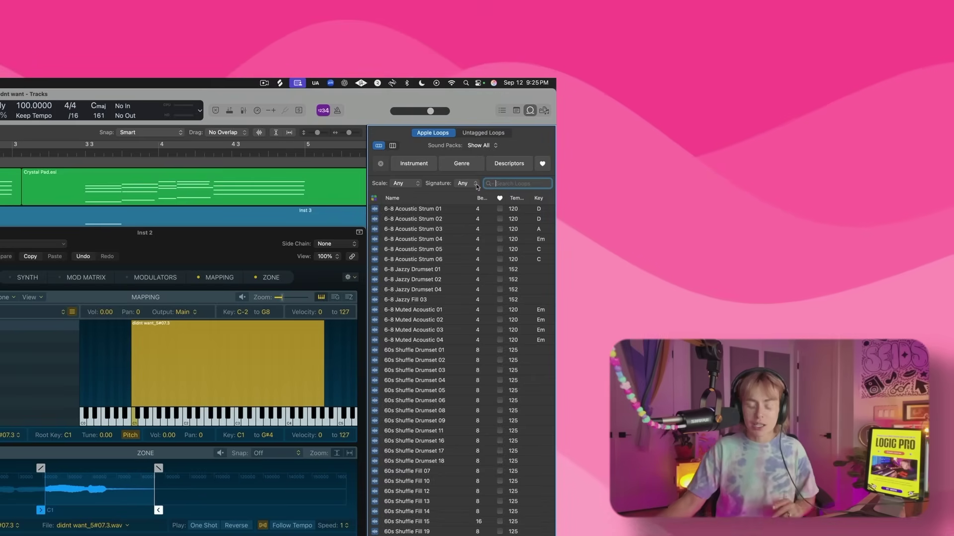
pyautogui.write('vinyl')
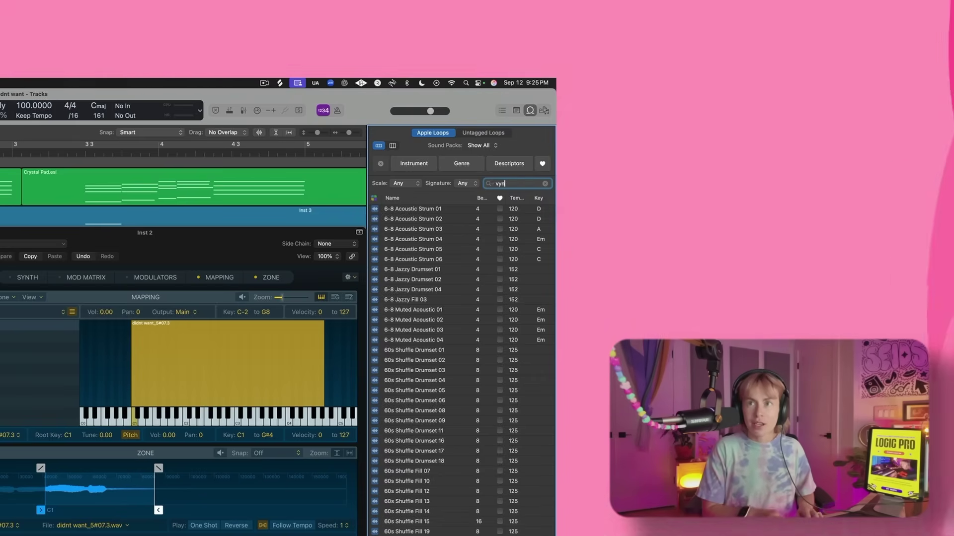
pyautogui.click(444, 249)
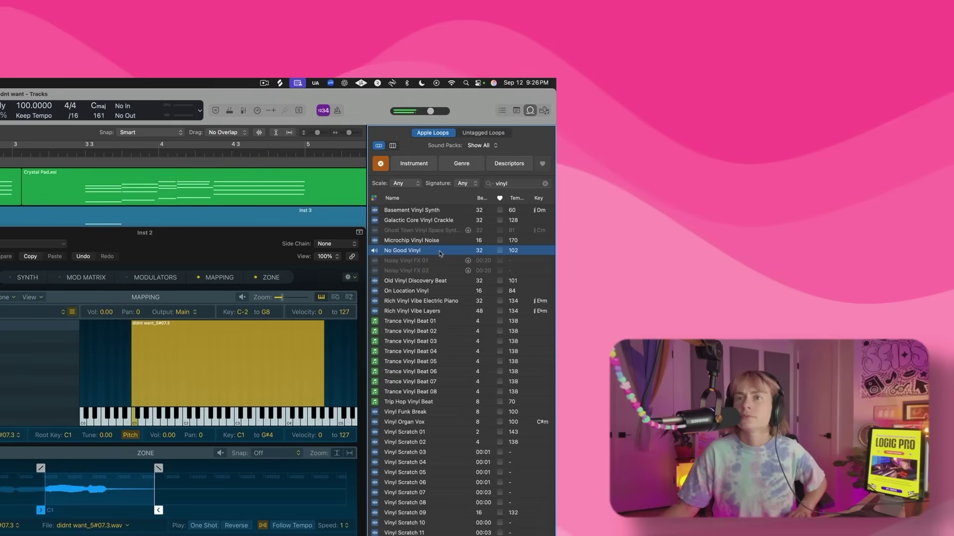
pyautogui.click(444, 241)
pyautogui.moveTo(412, 291); pyautogui.dragTo(354, 293)
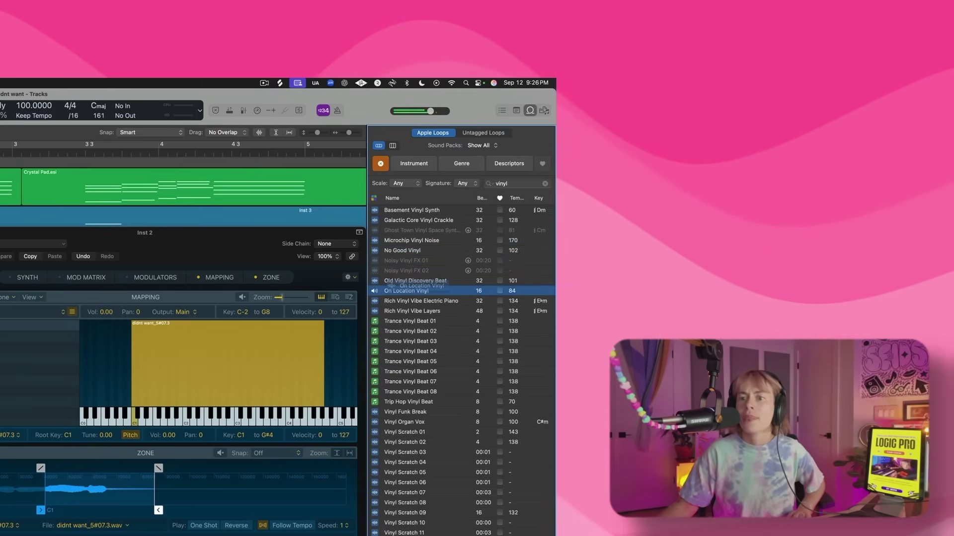
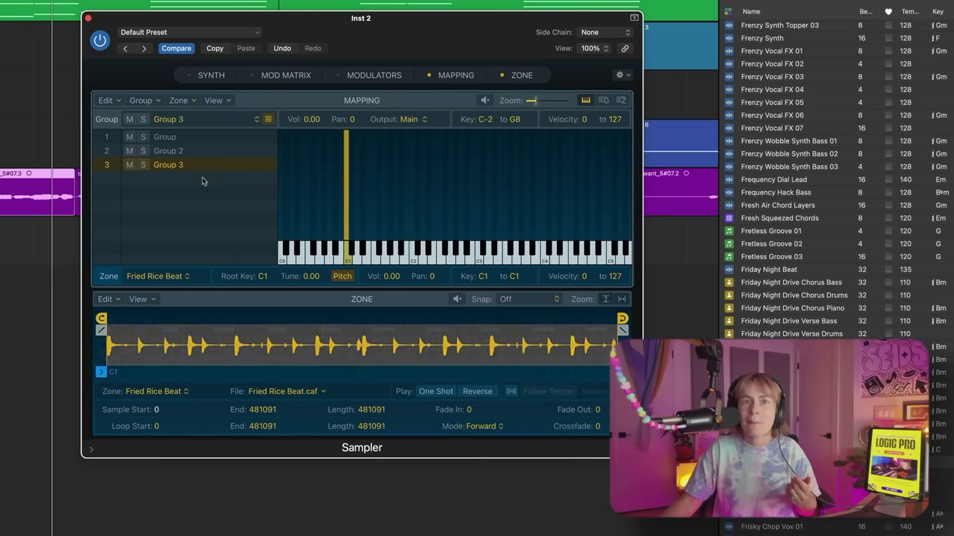
# Extend the Fried Rice Beat zone from C1 to E4 and enable Flex for it.
pyautogui.moveTo(348, 235); pyautogui.dragTo(573, 245)
pyautogui.click(513, 393)
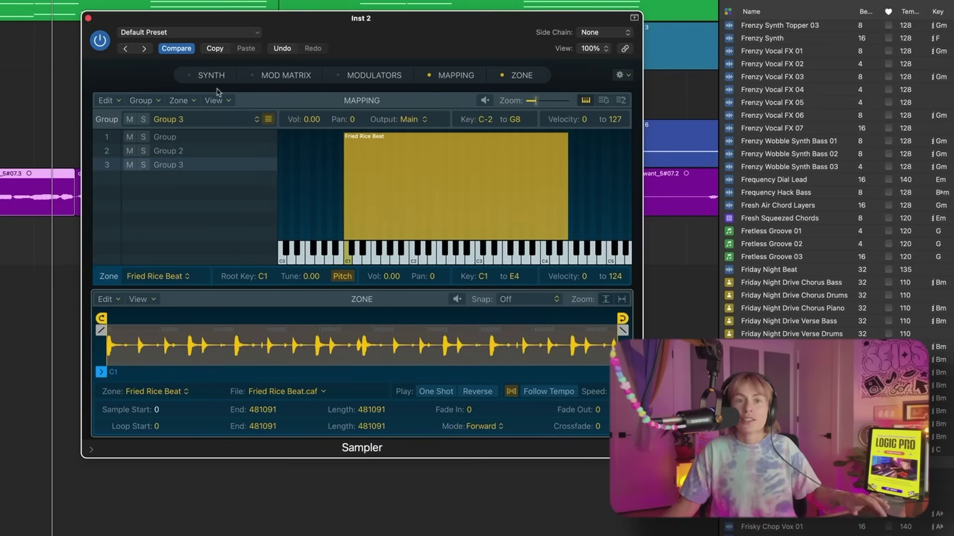
# Select all three Sampler groups and play several notes to hear the layered samples together.
pyautogui.press('super+a')
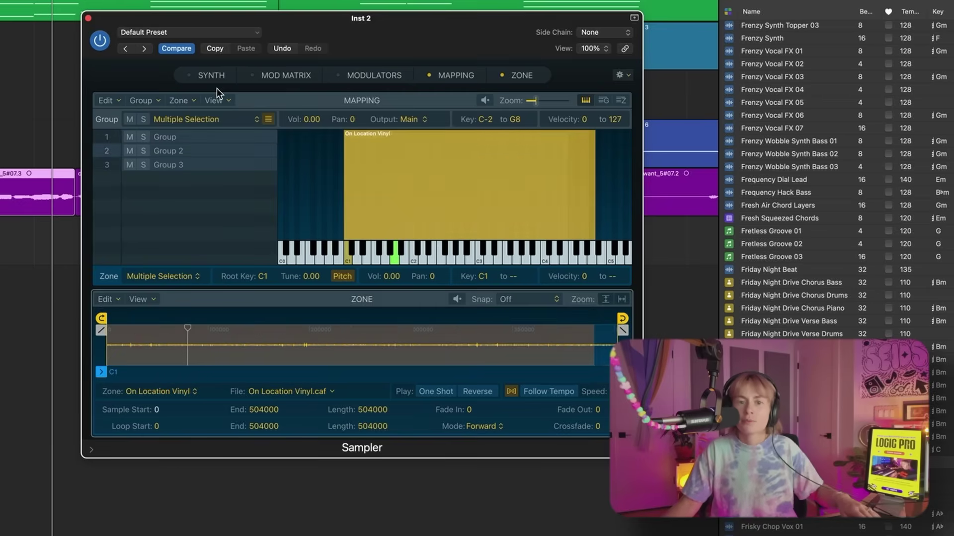
pyautogui.press('g')
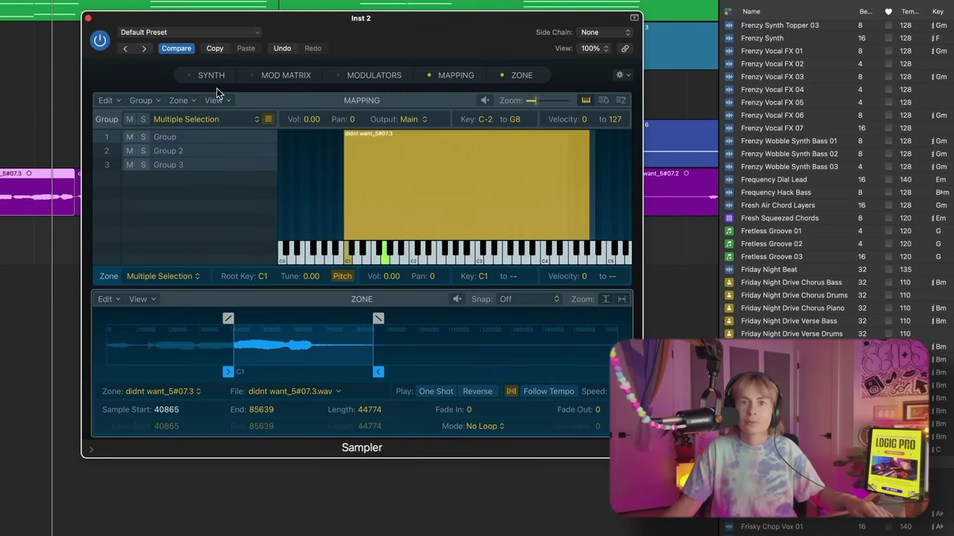
pyautogui.press('a')
pyautogui.press('s')
pyautogui.press('d')
pyautogui.press('d')
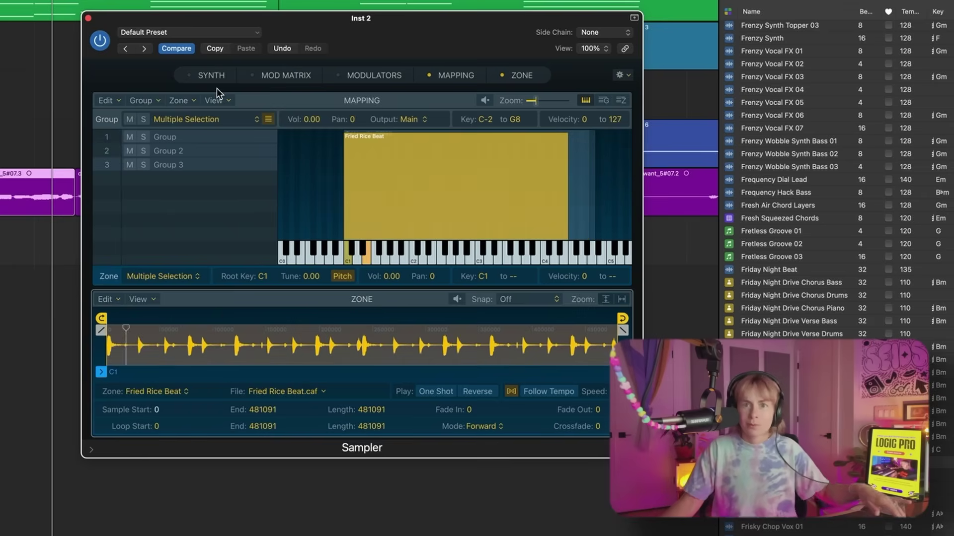
# Show the Synth section, set Tune to -4 and switch on Filter 1 while playing notes.
pyautogui.click(211, 75)
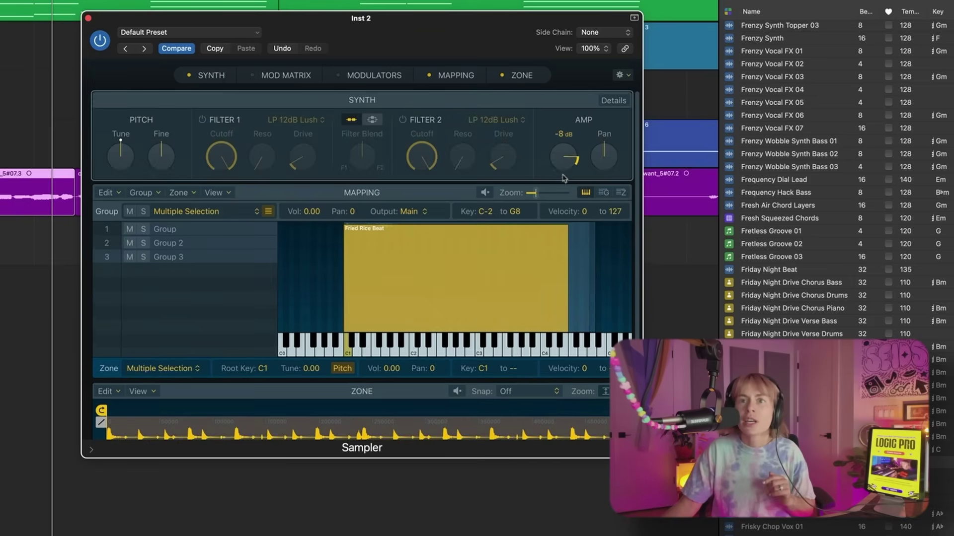
pyautogui.press('s')
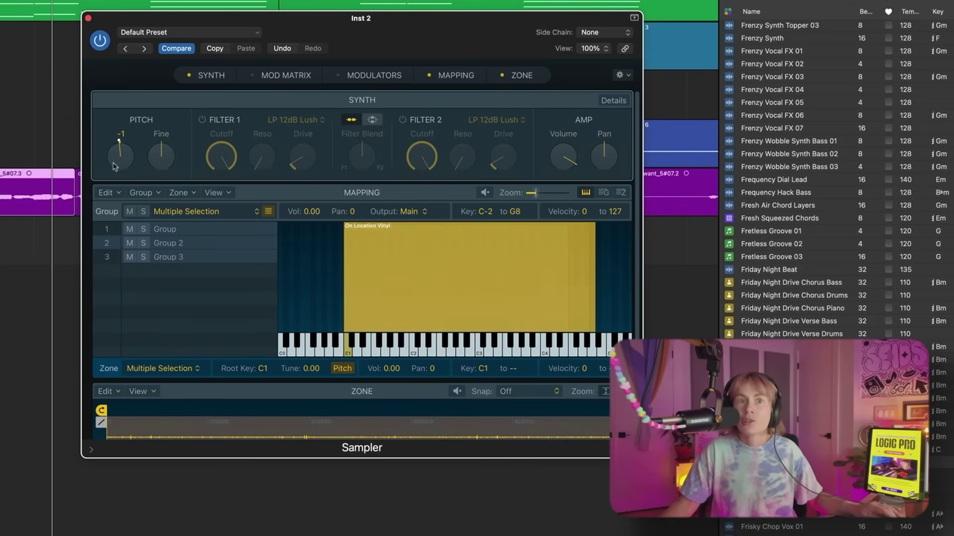
pyautogui.press('d')
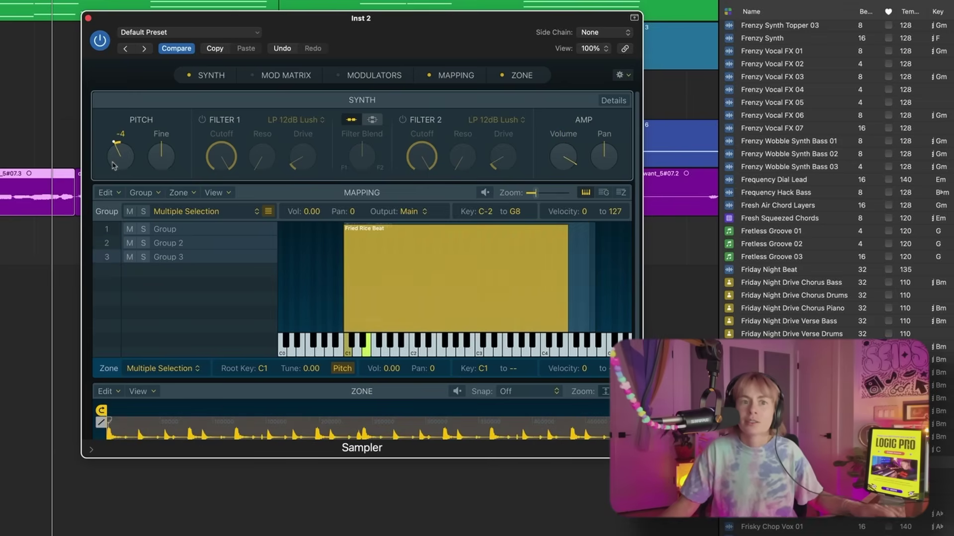
pyautogui.press('d')
pyautogui.click(204, 121)
pyautogui.press('d')
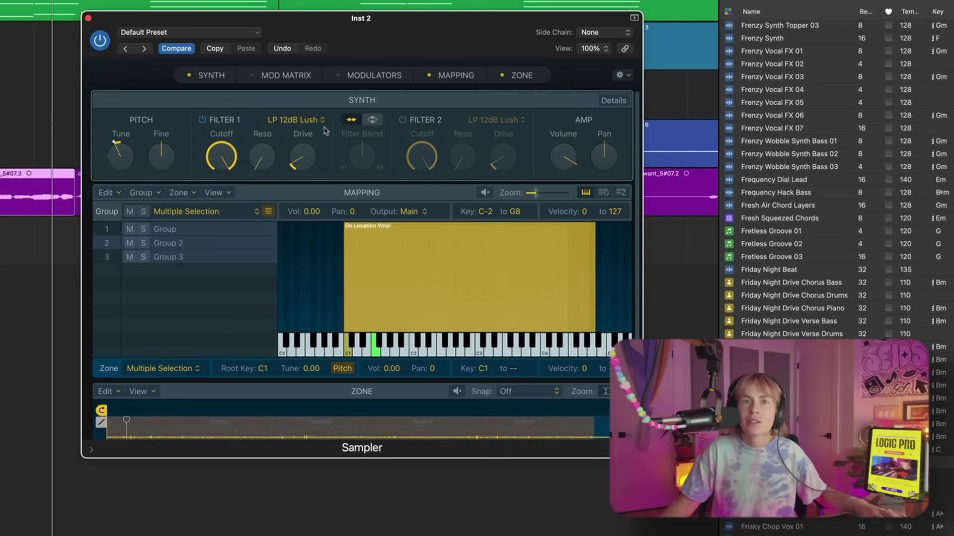
# Lower the Filter 1 Cutoff to about 48.7% while playing notes through the layered Sampler patch.
pyautogui.press('d')
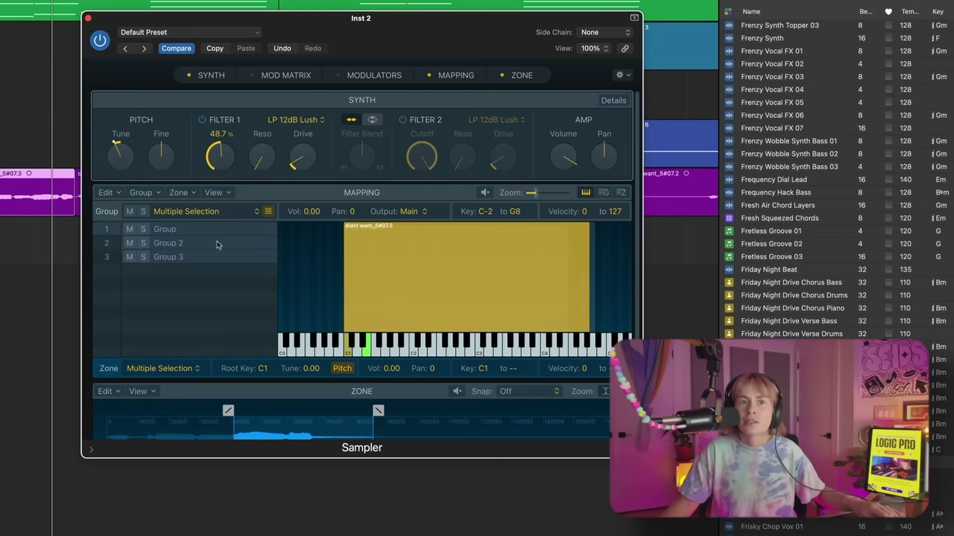
pyautogui.press('d')
pyautogui.press('j')
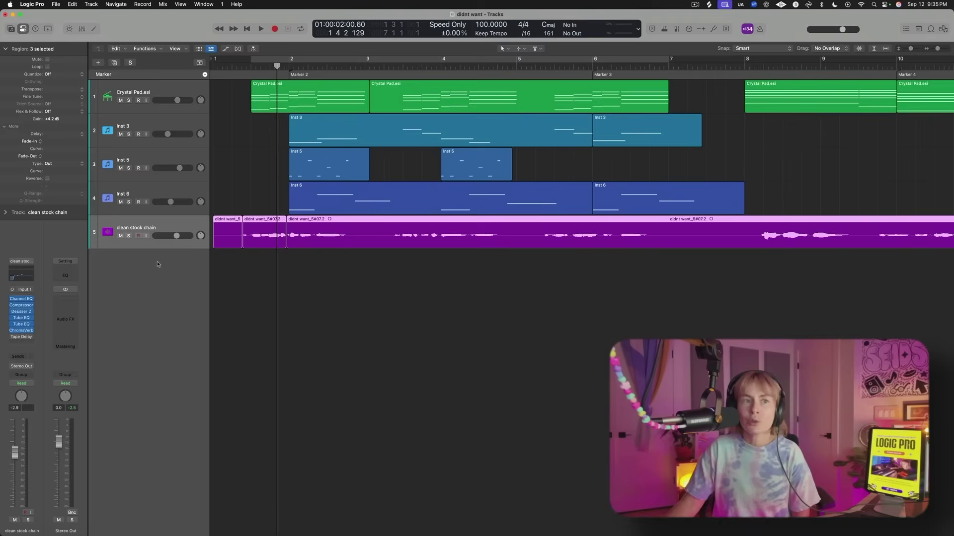
# Create a new software instrument track and load the stereo EVOC 20 PS vocoder synth on it.
pyautogui.rightClick(157, 264)
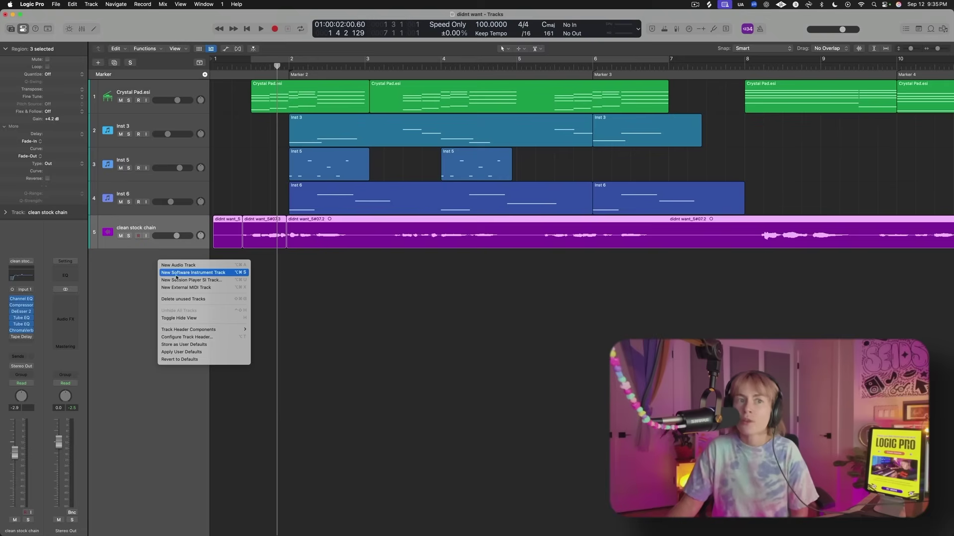
pyautogui.click(171, 273)
pyautogui.click(22, 331)
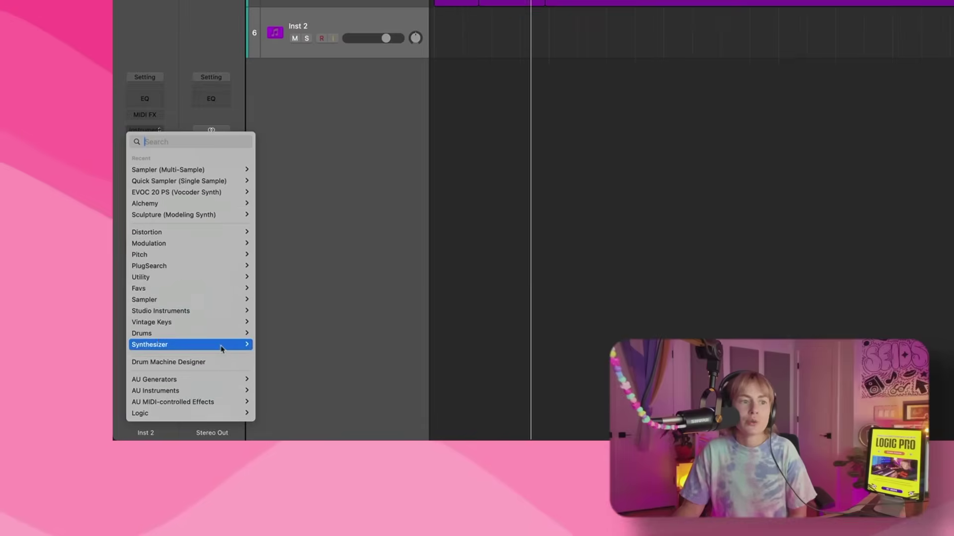
pyautogui.moveTo(105, 511)
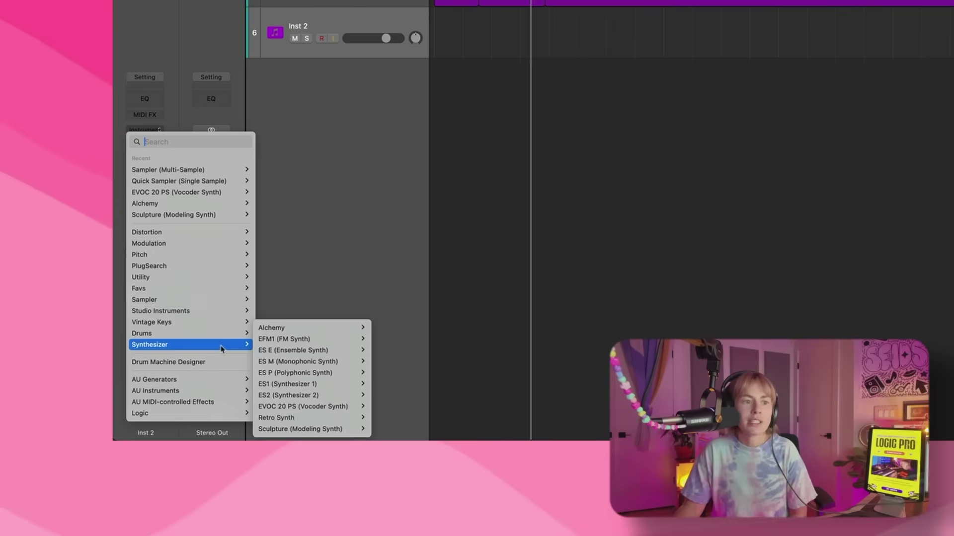
pyautogui.moveTo(323, 410)
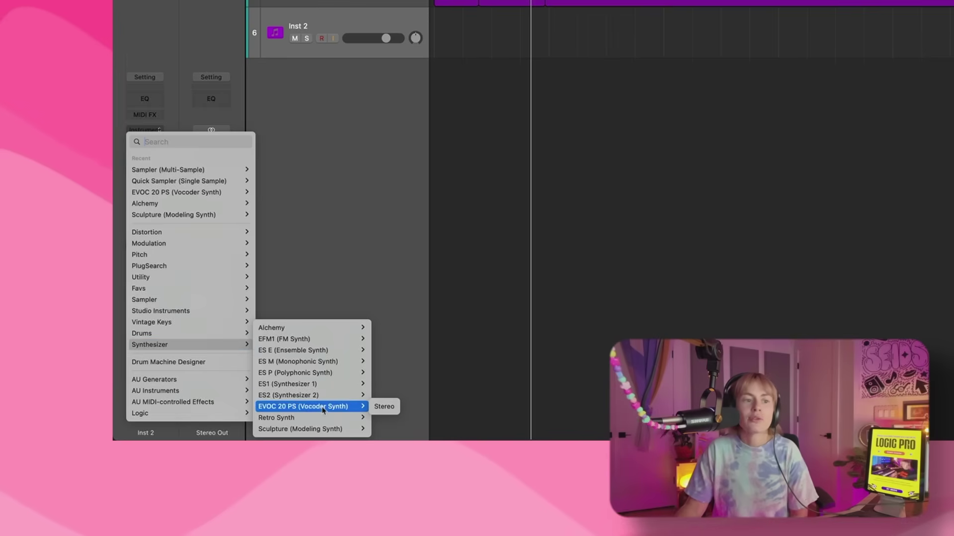
pyautogui.click(323, 410)
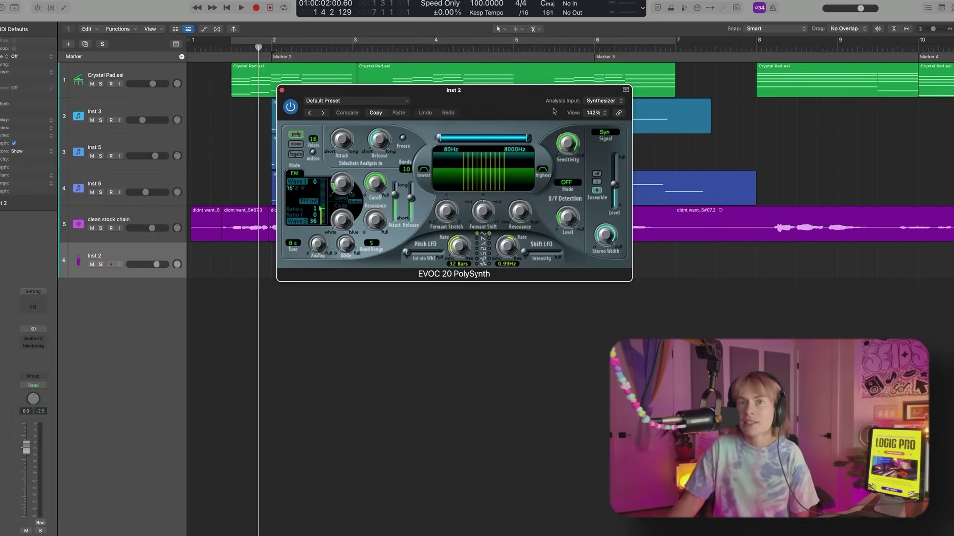
# Set the vocoder's analysis input to Audio 5, the clean stock chain vocal track, and close the plug-in window.
pyautogui.click(618, 102)
pyautogui.moveTo(618, 117)
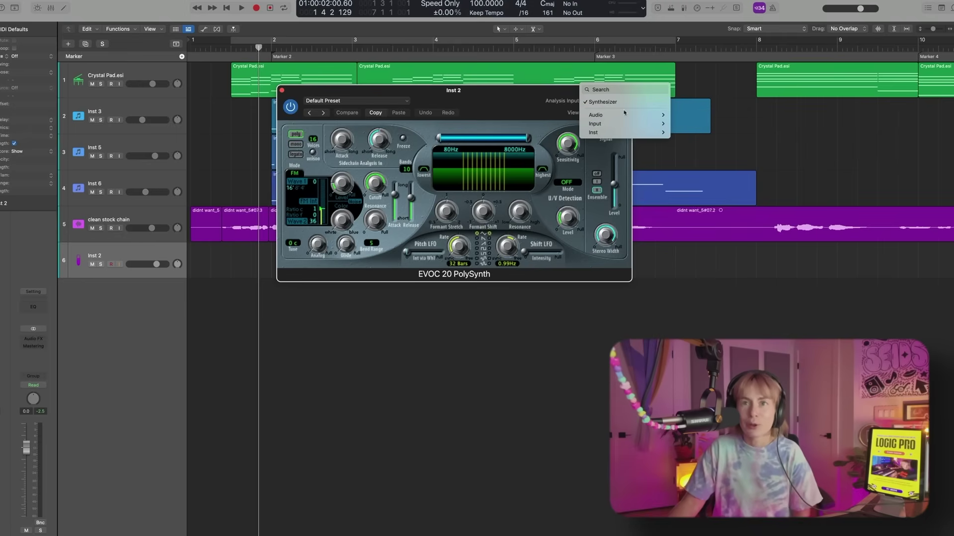
pyautogui.click(706, 115)
pyautogui.click(282, 91)
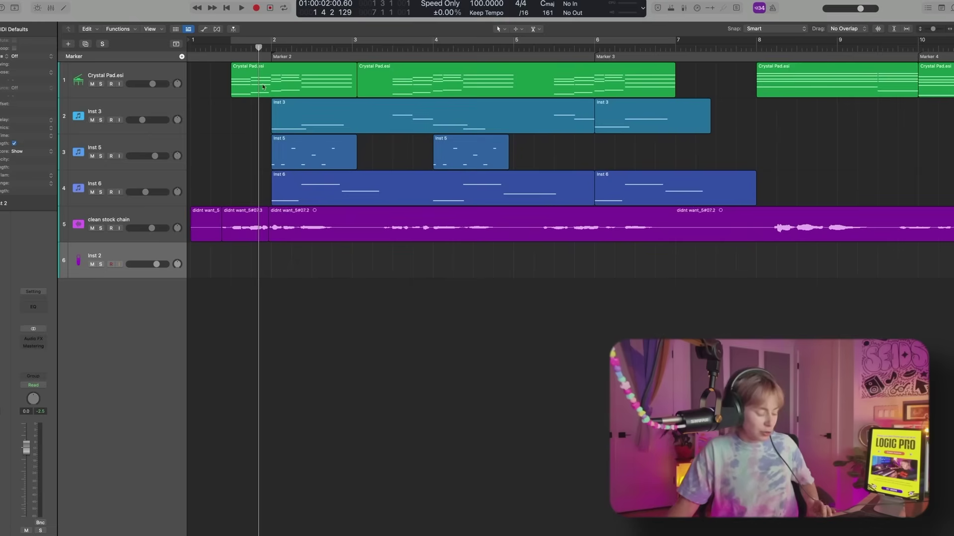
# Copy the first Crystal Pad.esi region onto the Inst 2 vocoder track and solo that track.
pyautogui.moveTo(264, 87); pyautogui.dragTo(263, 261)
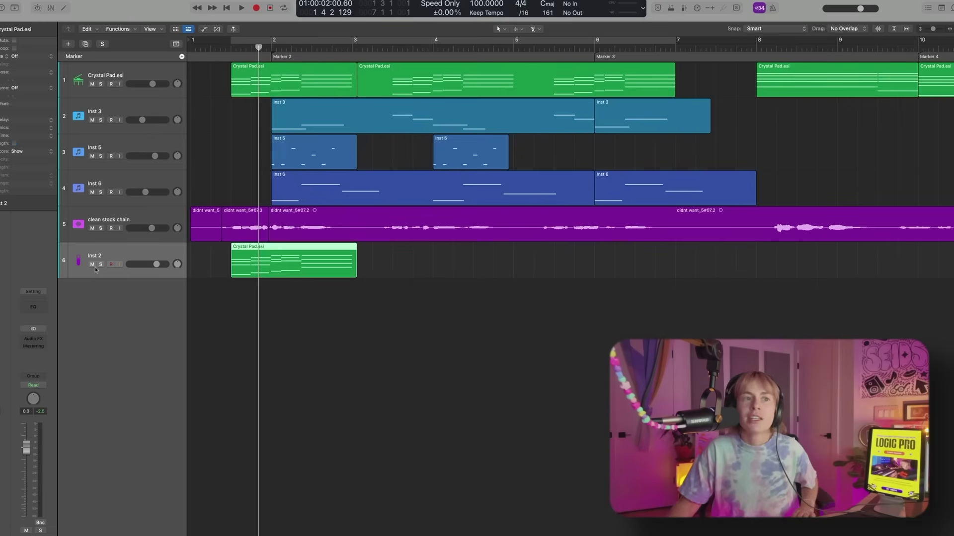
pyautogui.click(100, 265)
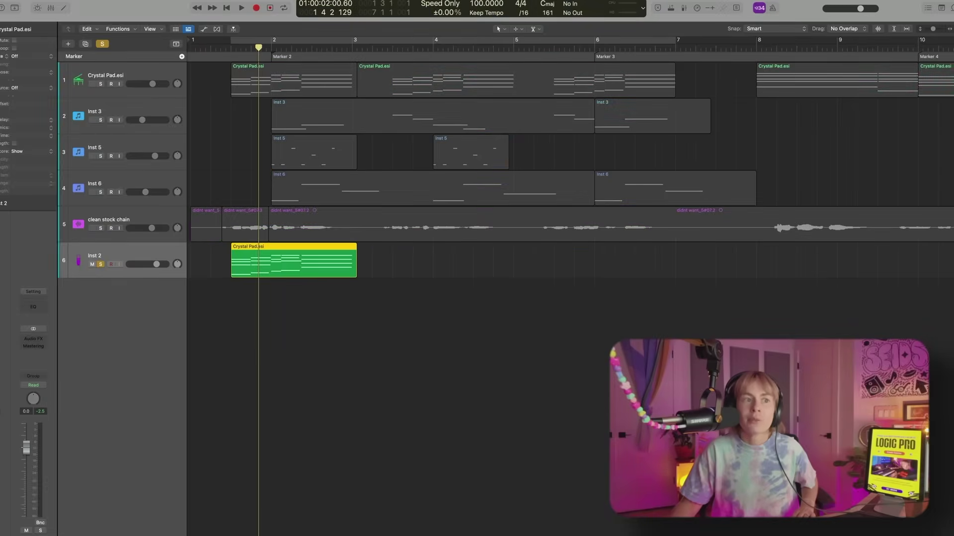
# Load the Clear Voice Vocoder preset from the 02 Vintage Vocoder category and start playback to hear it.
pyautogui.press('v')
pyautogui.click(408, 102)
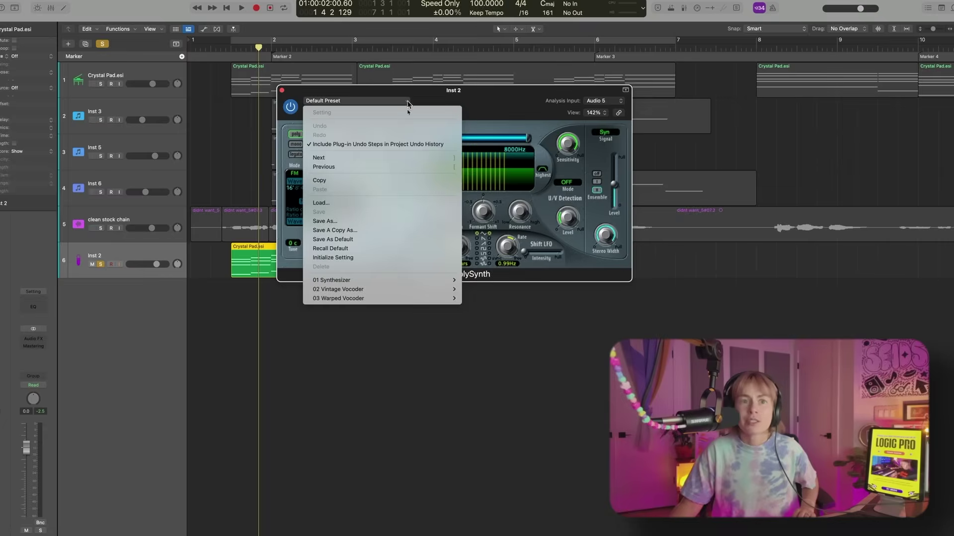
pyautogui.moveTo(411, 284)
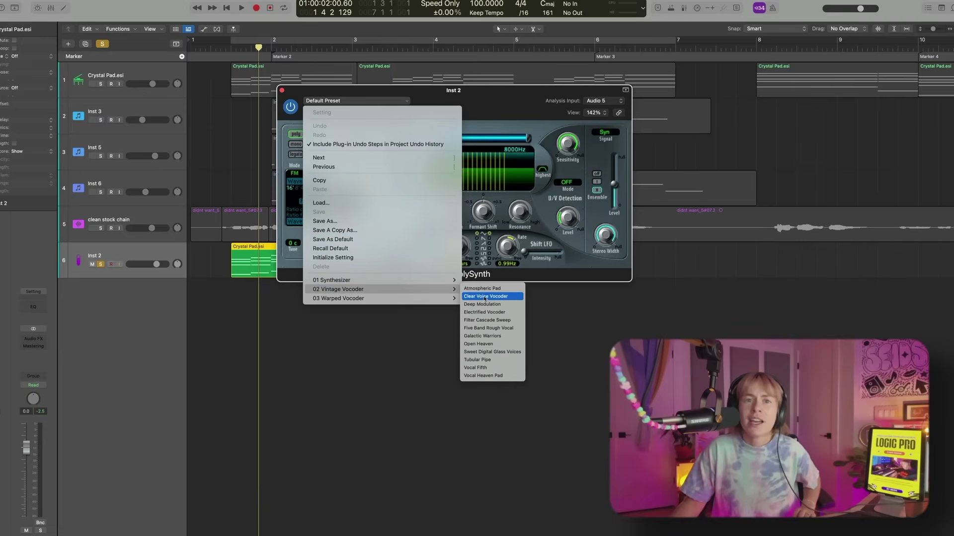
pyautogui.click(484, 297)
pyautogui.press('space')
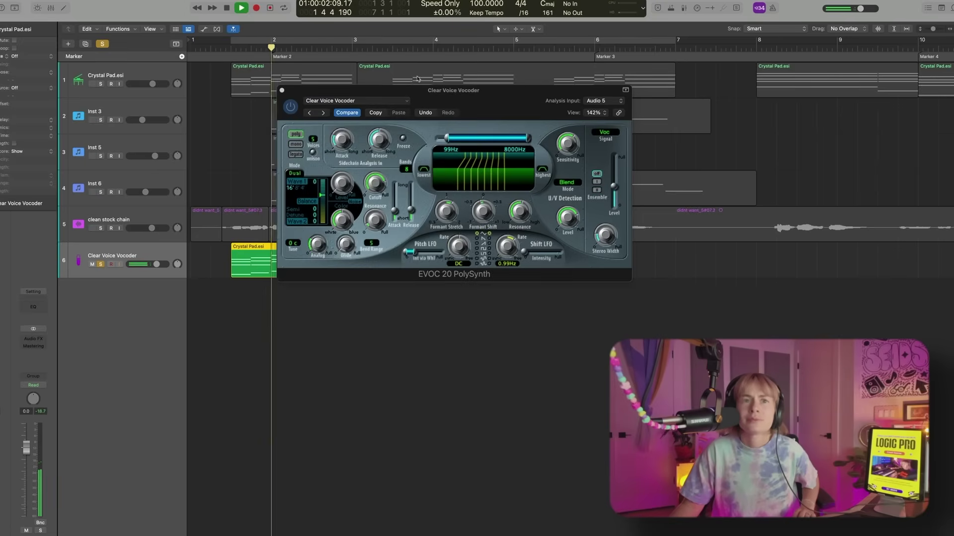
# Move the plug-in window clear of the copied Crystal Pad region, set the cycle range to that region and play it looped.
pyautogui.moveTo(486, 102); pyautogui.dragTo(593, 266)
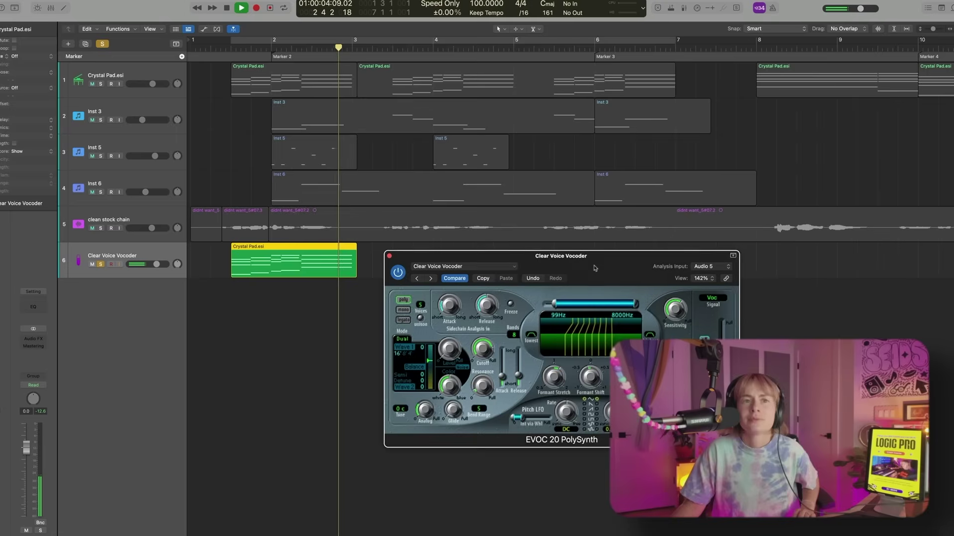
pyautogui.press('u')
pyautogui.press('space')
pyautogui.press('super+u')
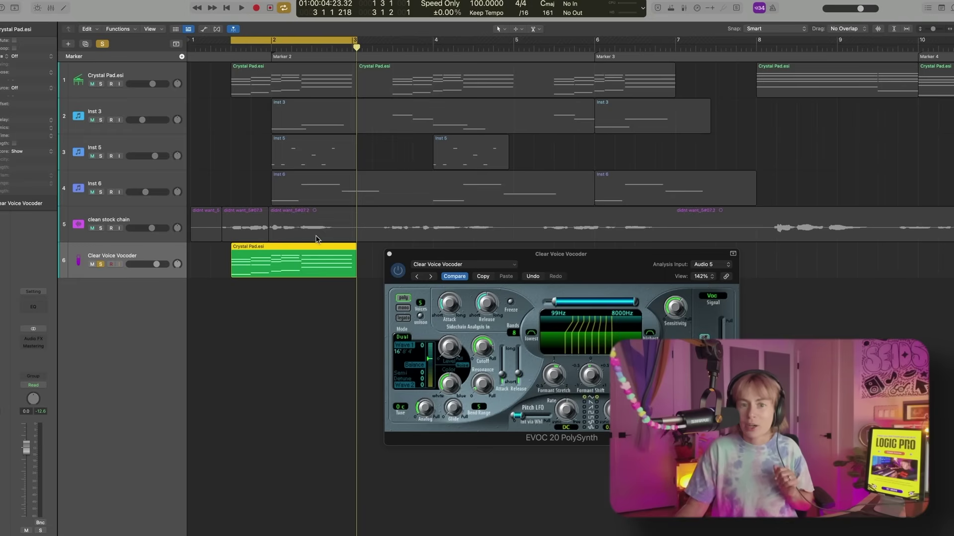
pyautogui.press('space')
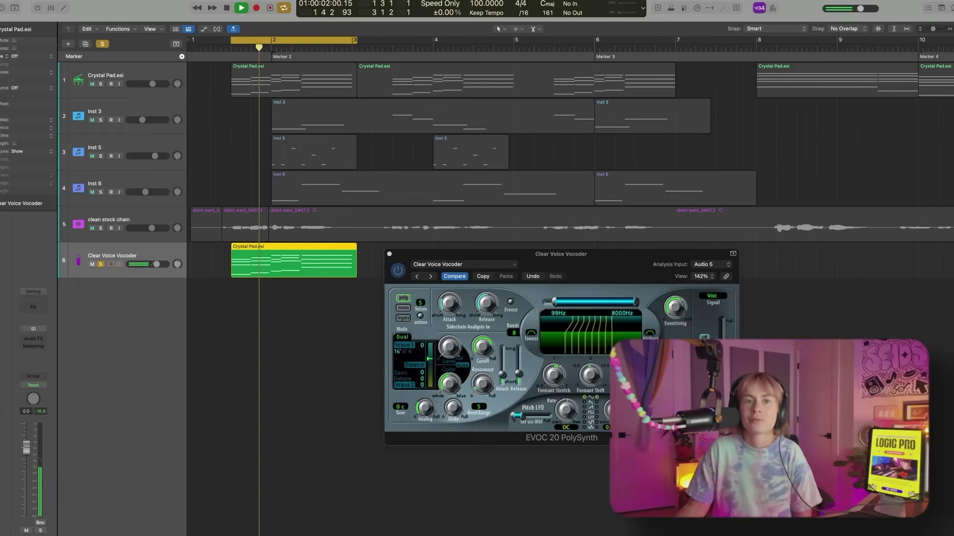
# Audition the vocoder presets from Deep Modulation onward, settle on Open Heaven, then stop playback and close the plug-in.
pyautogui.click(429, 277)
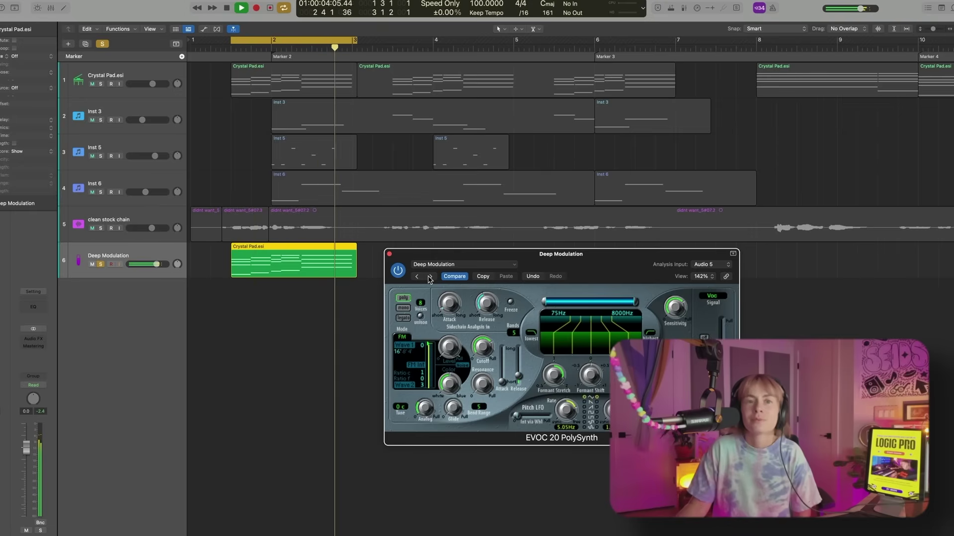
pyautogui.click(429, 277)
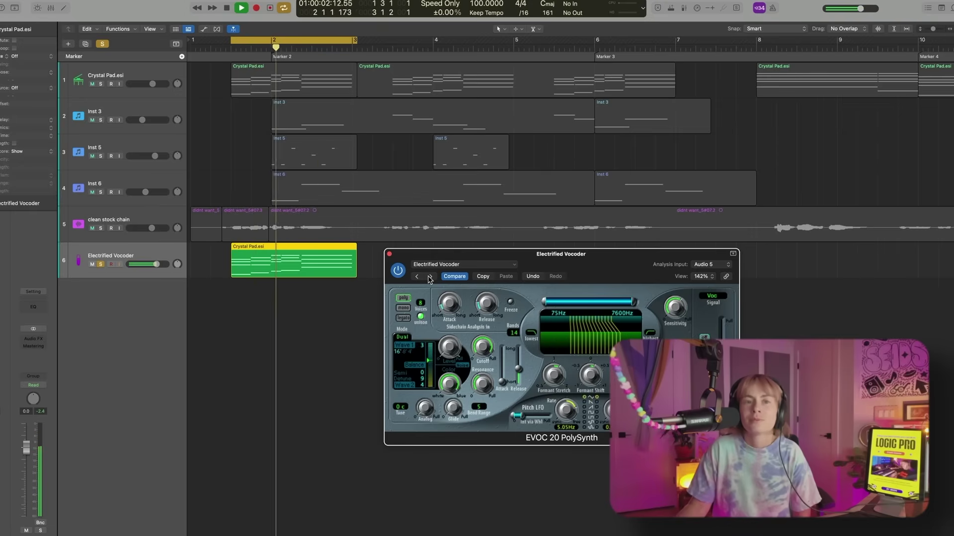
pyautogui.click(429, 277)
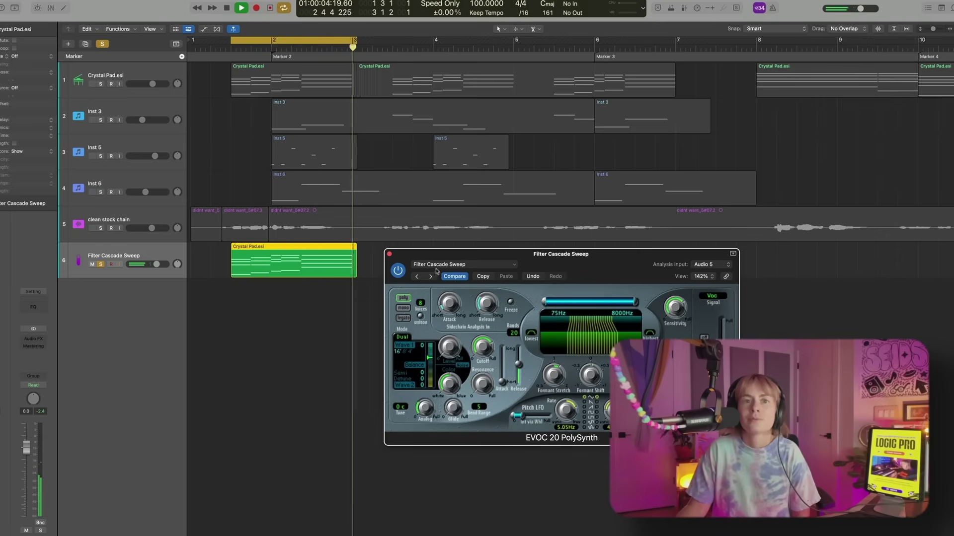
pyautogui.click(431, 277)
pyautogui.click(431, 276)
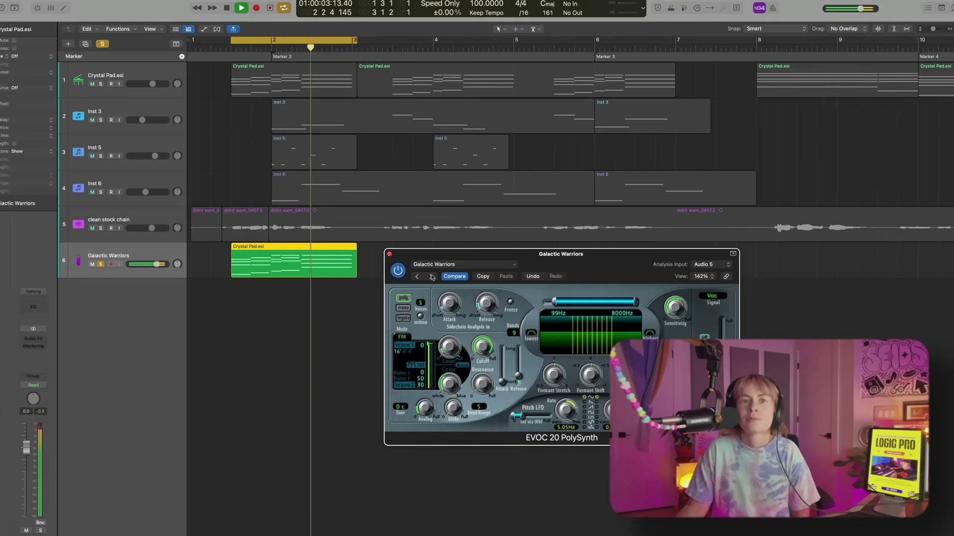
pyautogui.click(228, 8)
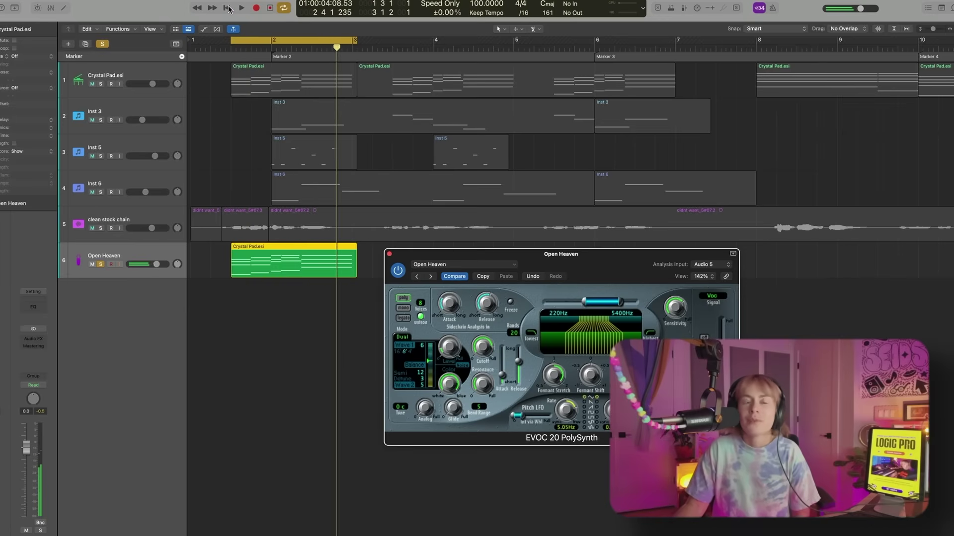
pyautogui.click(388, 254)
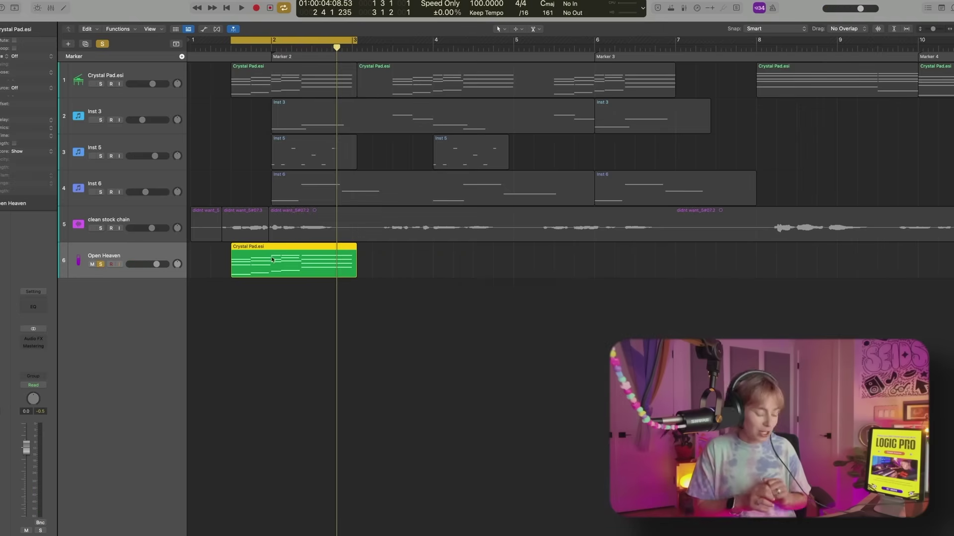
# Bounce the Open Heaven region in place to a new audio track and listen to the result soloed with cycling off.
pyautogui.hotkey('ctrl', 'b')
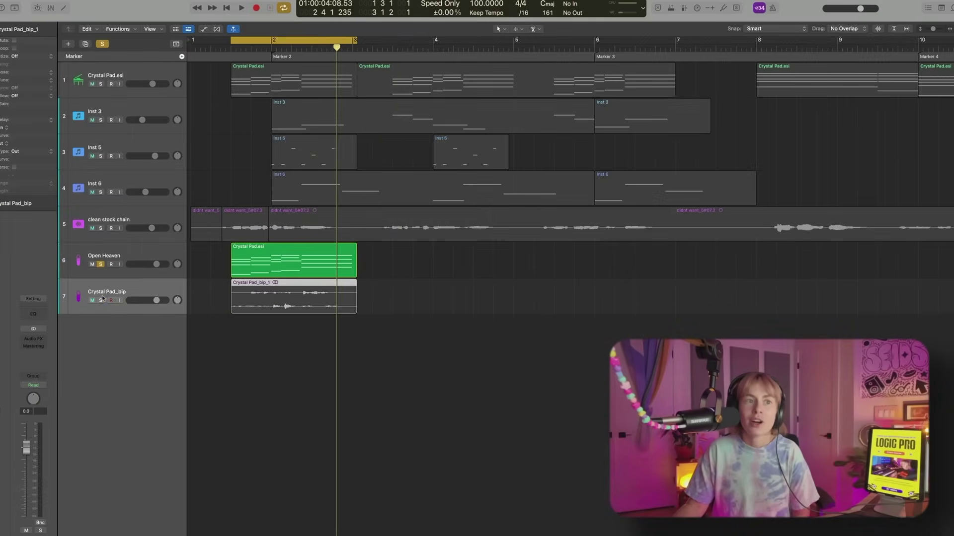
pyautogui.click(103, 299)
pyautogui.press('space')
pyautogui.press('space')
pyautogui.click(286, 48)
pyautogui.press('space')
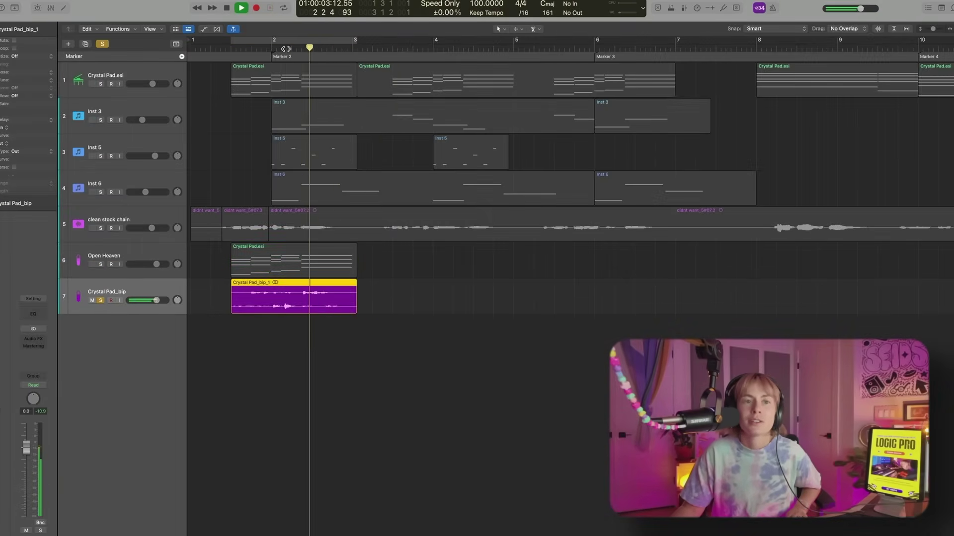
pyautogui.press('space')
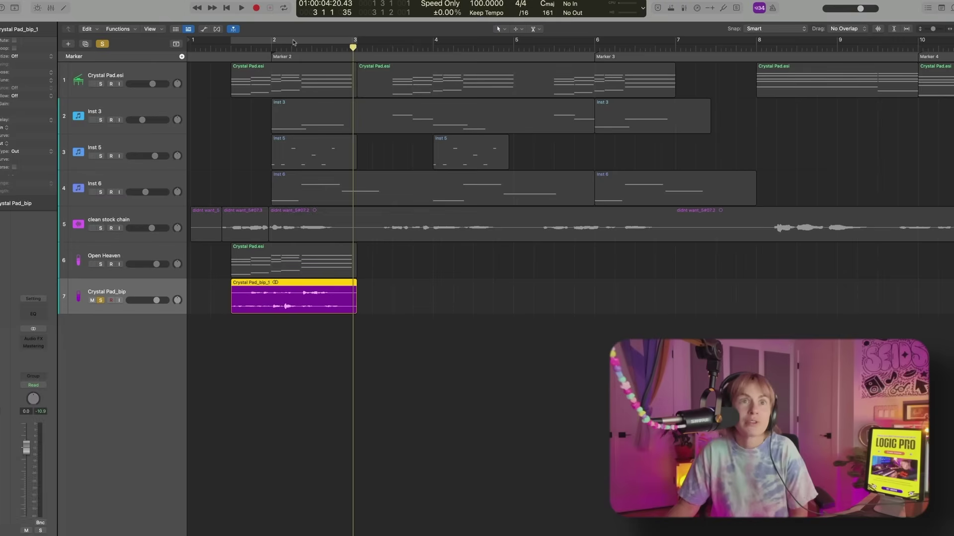
# Split the bounced vocoder region, keep only its last part and reverse that part, playing it back.
pyautogui.click(301, 298)
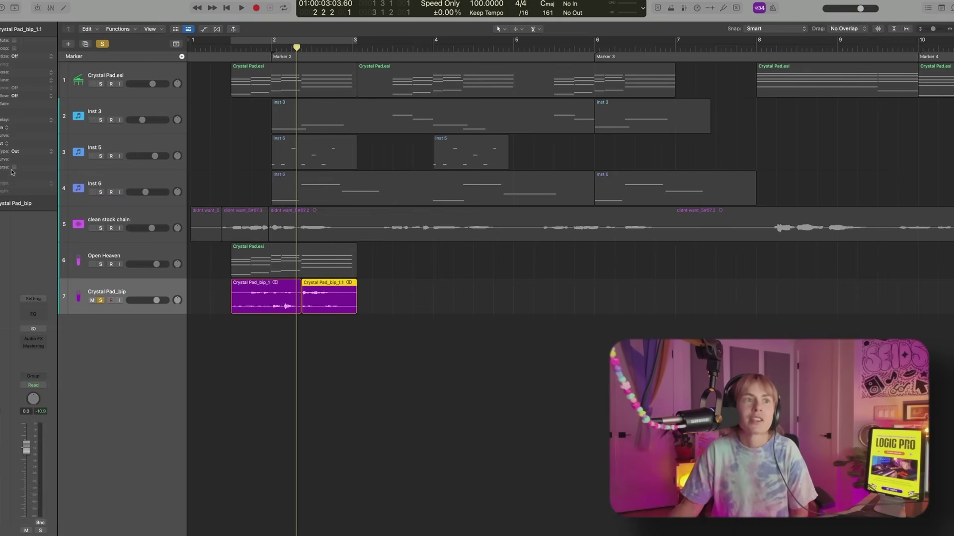
pyautogui.click(262, 308)
pyautogui.press('Delete')
pyautogui.press('space')
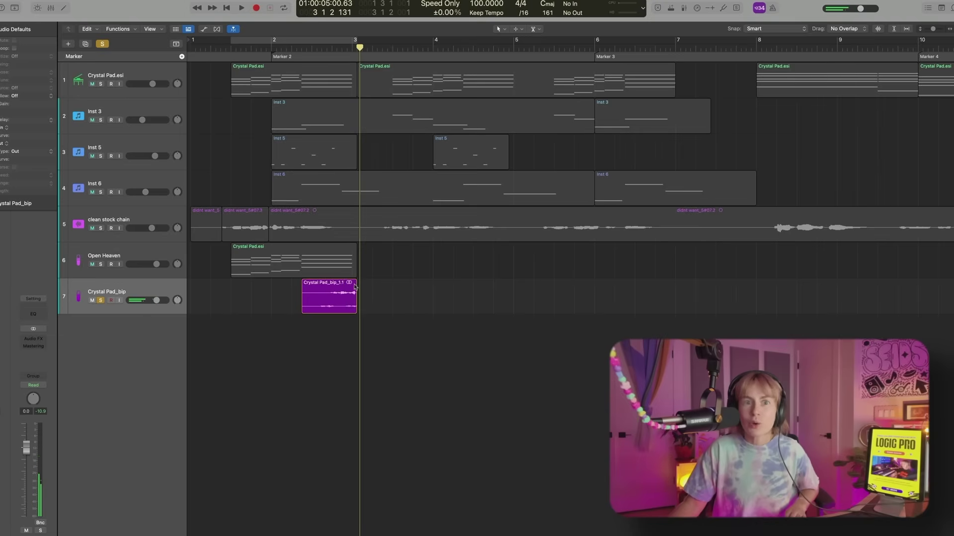
# Move the reversed vocoder region earlier to lead into the vocal and stretch it to about two bars.
pyautogui.moveTo(335, 310); pyautogui.dragTo(224, 308)
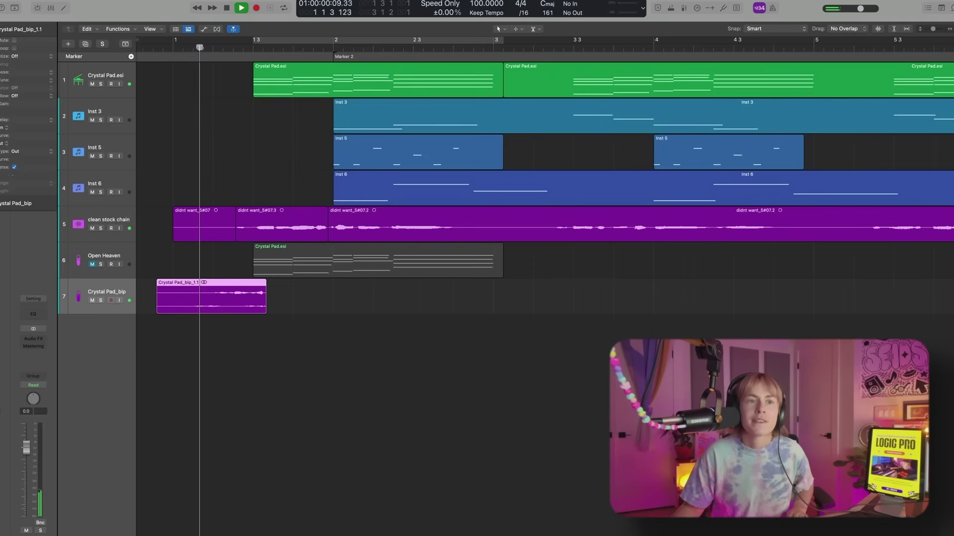
pyautogui.press('space')
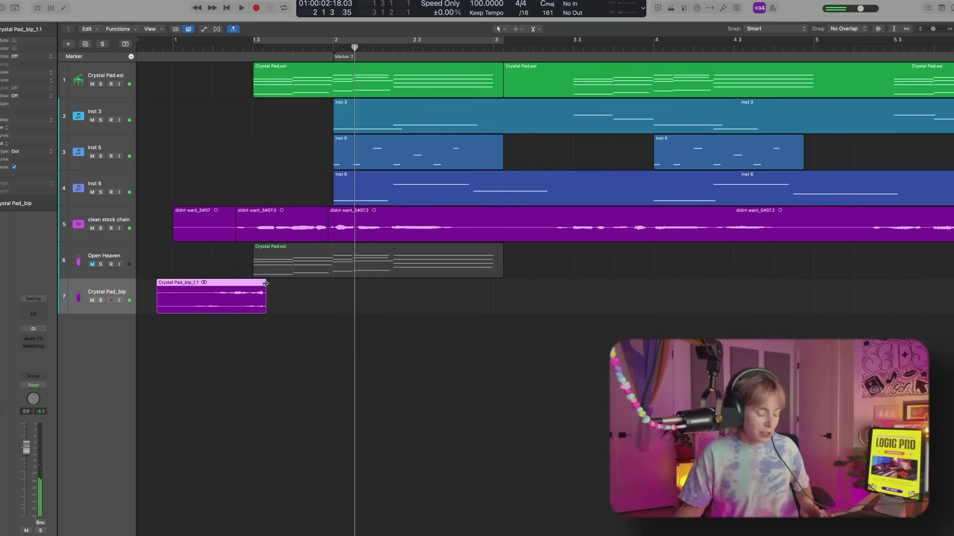
pyautogui.moveTo(263, 310); pyautogui.dragTo(442, 339)
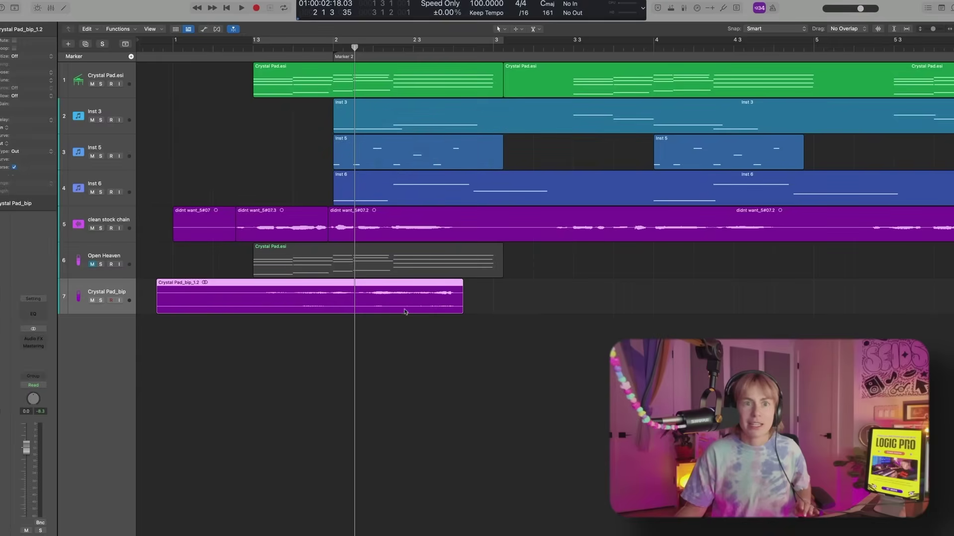
pyautogui.moveTo(406, 311); pyautogui.dragTo(349, 311)
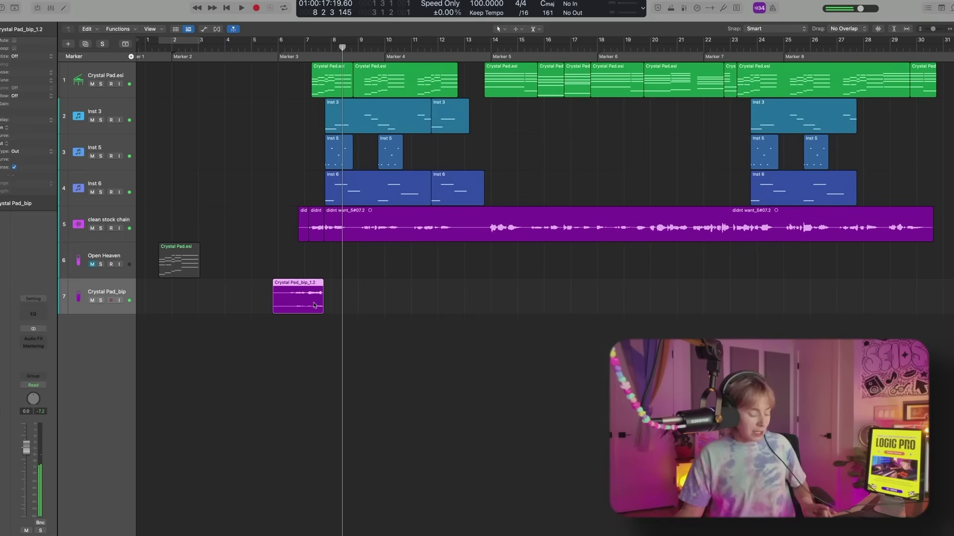
# Place a non-reversed copy of the stretched region directly after the original and crossfade the two, playing across the join.
pyautogui.moveTo(314, 305); pyautogui.dragTo(385, 312)
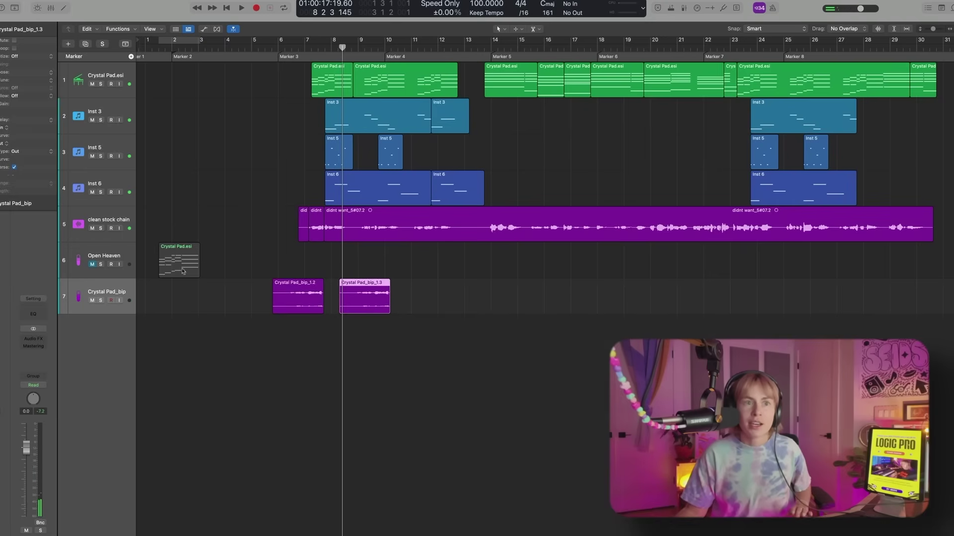
pyautogui.moveTo(354, 305); pyautogui.dragTo(334, 305)
pyautogui.doubleClick(276, 48)
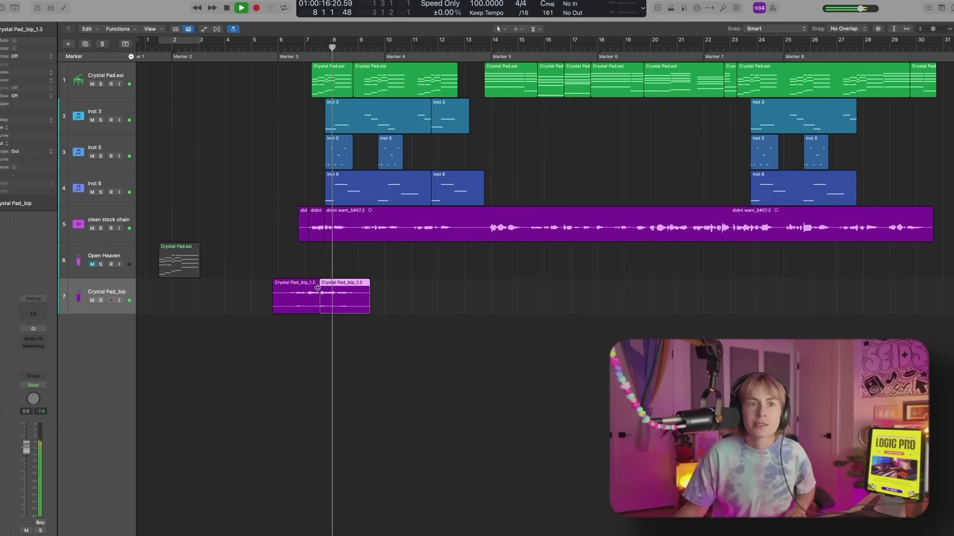
pyautogui.press('space')
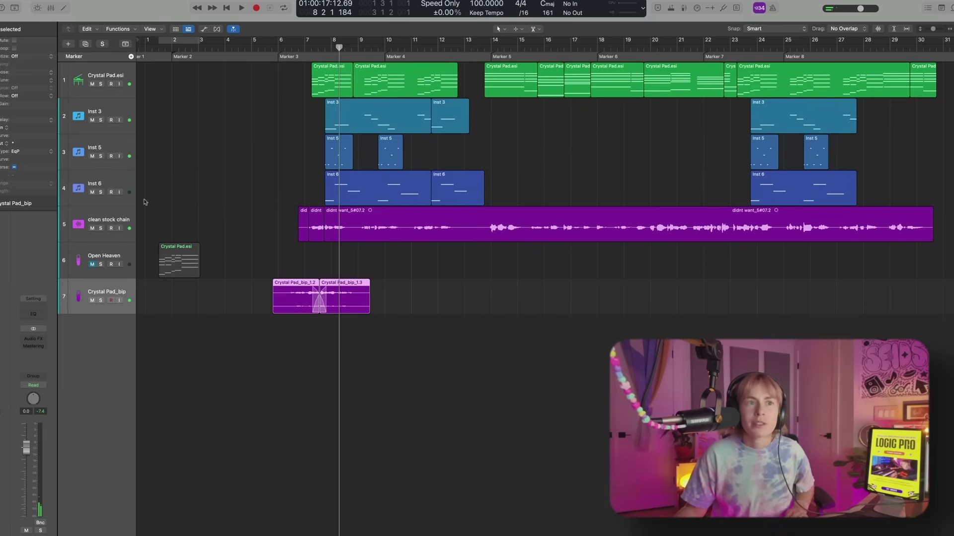
# Set the Crystal Pad_bip track's volume to about -11.6 dB and play the full mix from just before bar 6.
pyautogui.moveTo(135, 72); pyautogui.dragTo(248, 72)
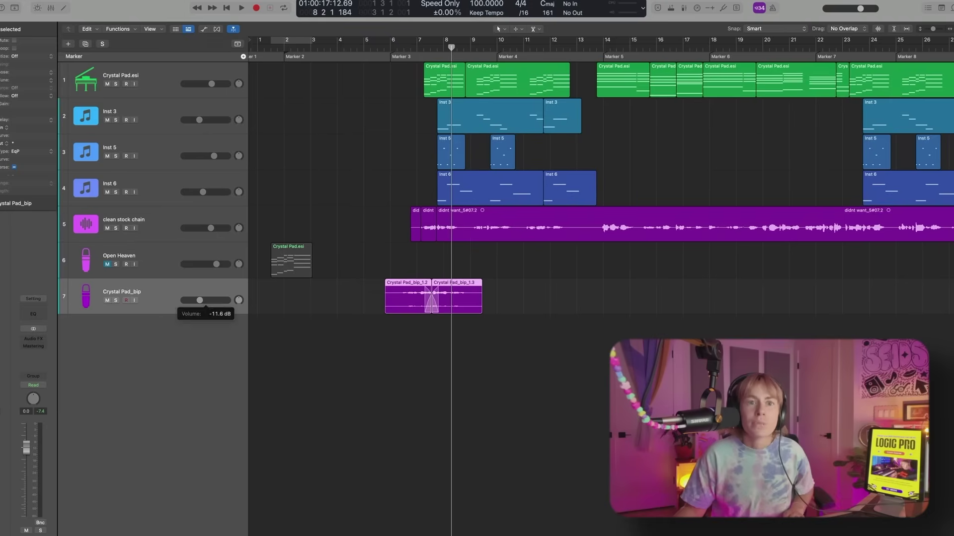
pyautogui.click(390, 46)
pyautogui.press('space')
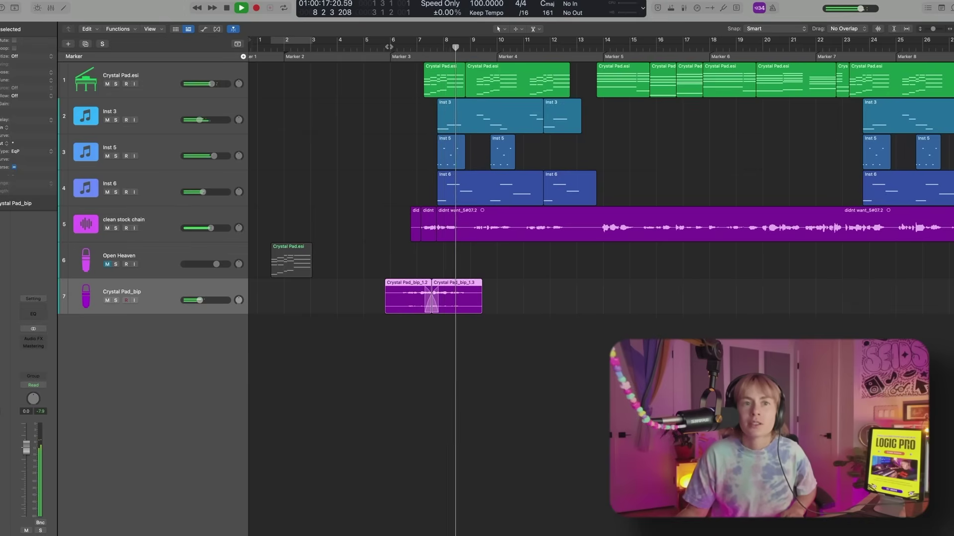
pyautogui.press('space')
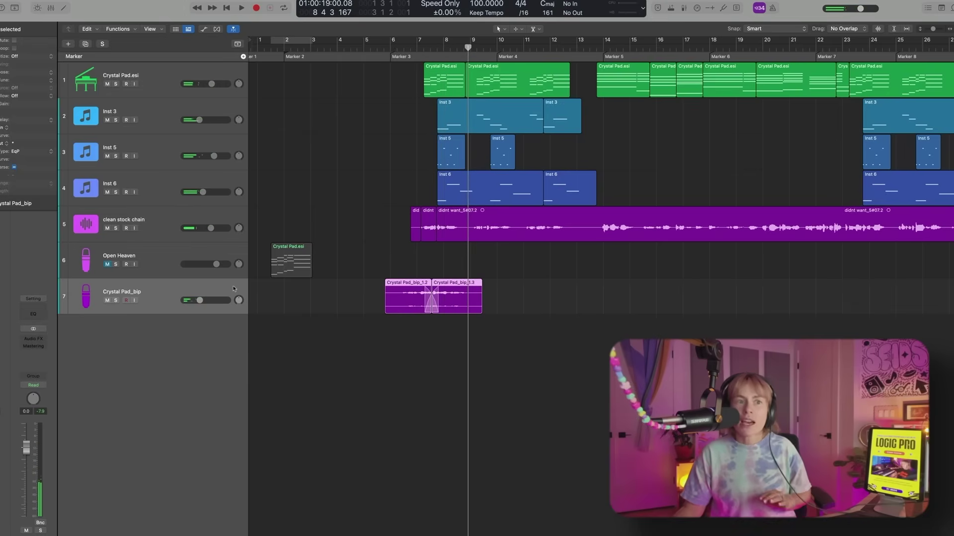
# Delete the two crossfaded Crystal Pad_bip regions and solo the Open Heaven vocoder track.
pyautogui.press('Delete')
pyautogui.click(155, 256)
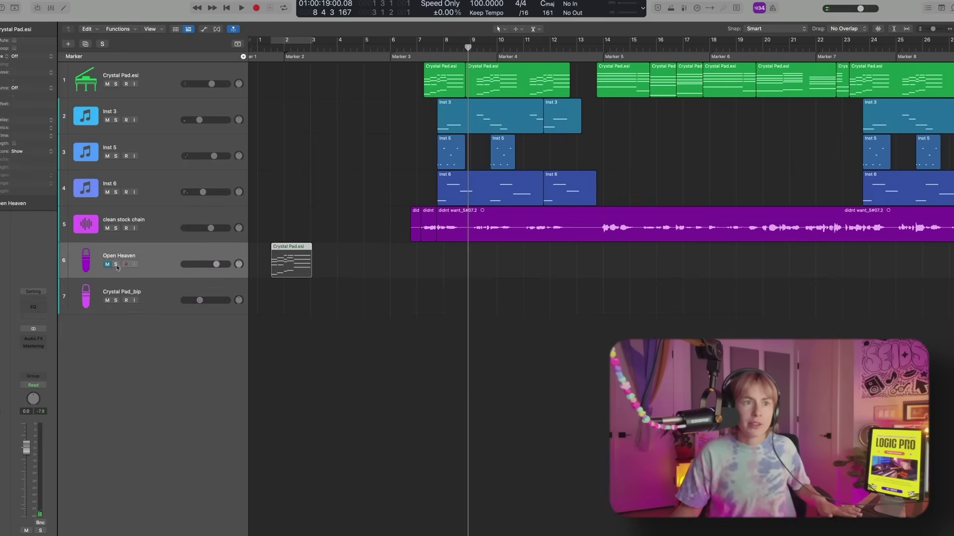
pyautogui.click(115, 265)
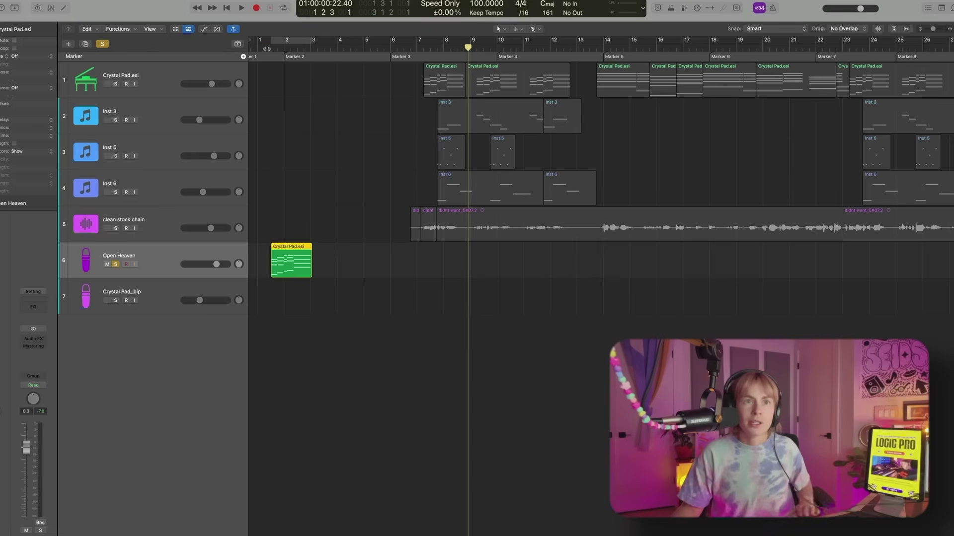
# Insert a Space Designer reverb after the EVOC vocoder on the Open Heaven track.
pyautogui.moveTo(94, 500)
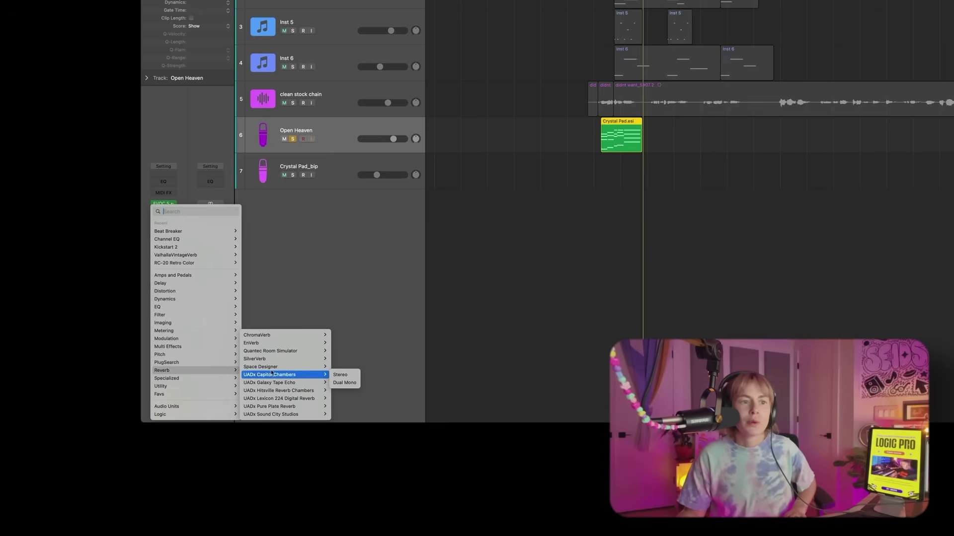
pyautogui.moveTo(261, 366)
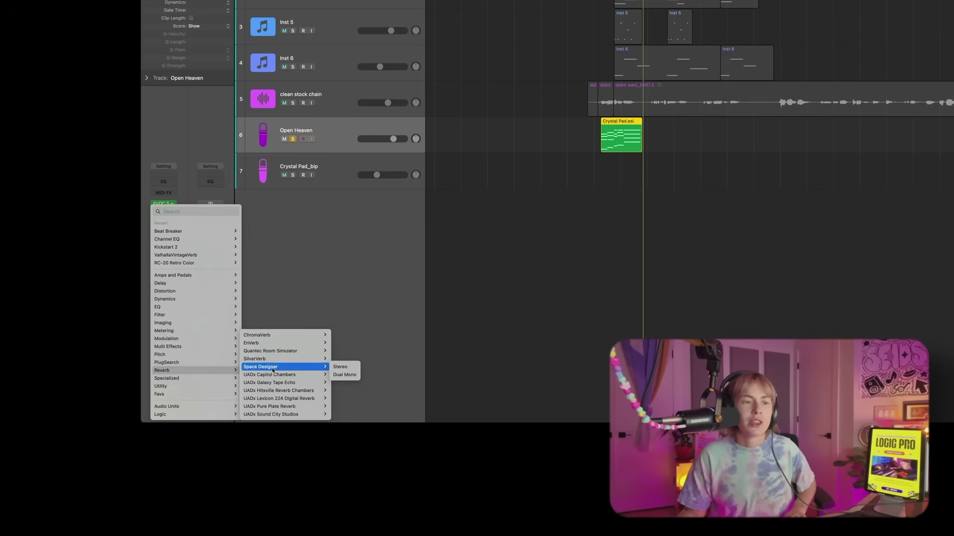
pyautogui.click(341, 375)
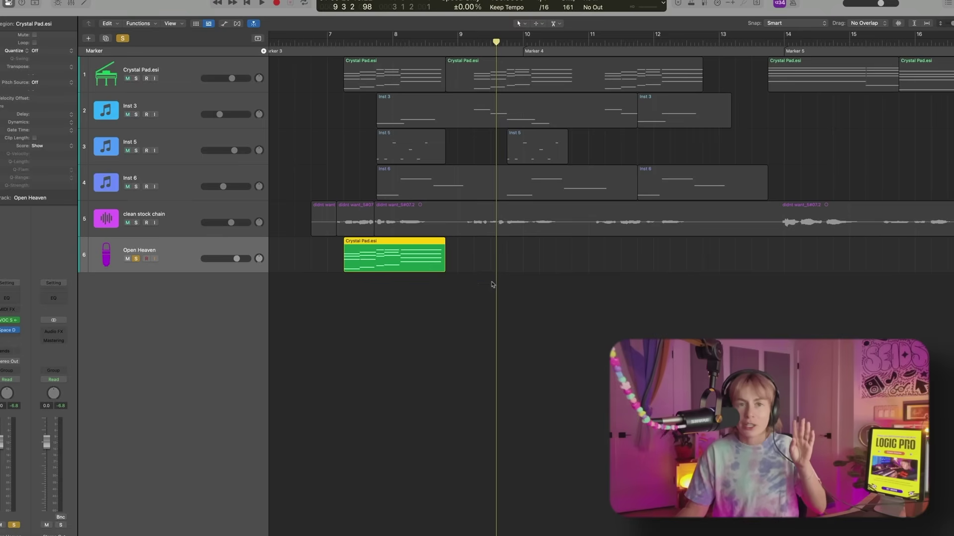
# Bounce the Open Heaven track in place to a new track named Open Heaven_bip and play the bounced audio around bar 8.
pyautogui.press('ctrl+super+b')
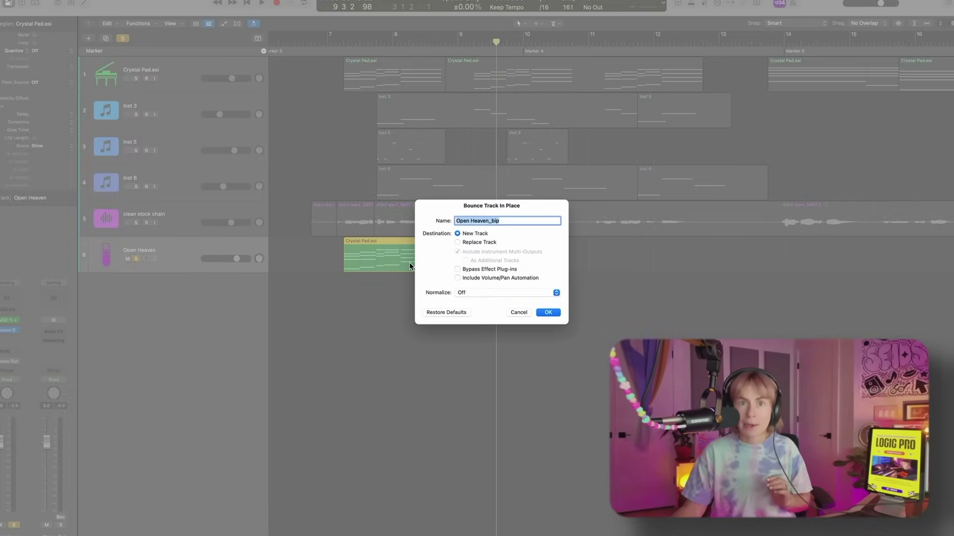
pyautogui.click(556, 313)
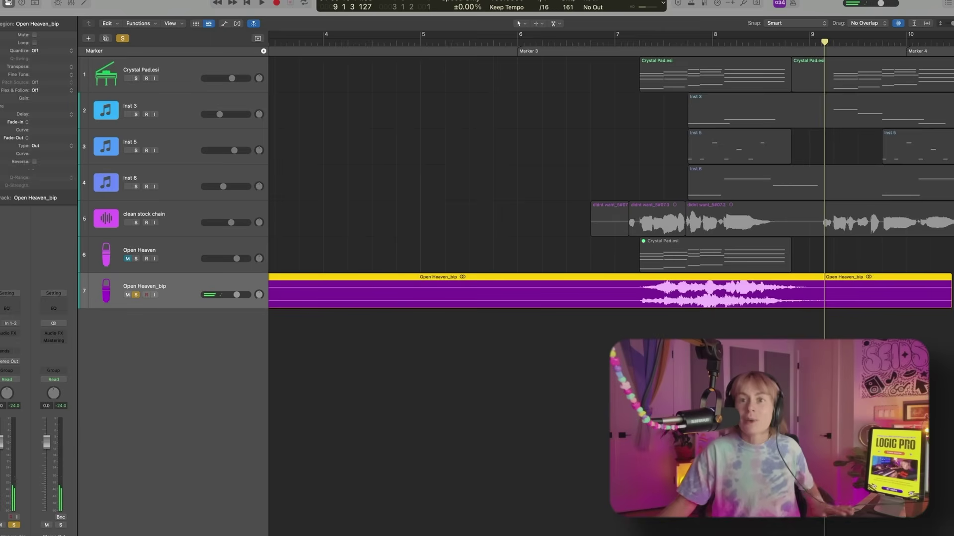
pyautogui.scroll(5, 634, 115)
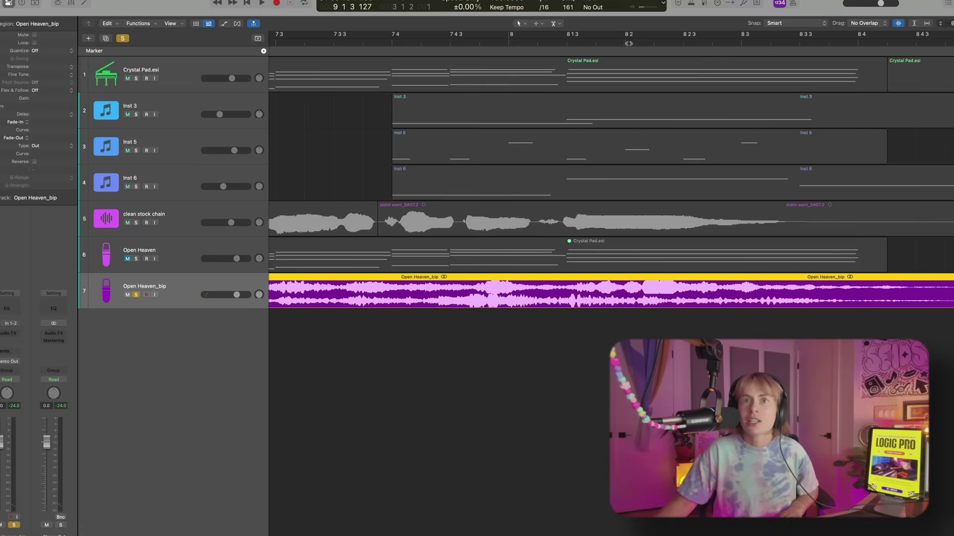
pyautogui.press('space')
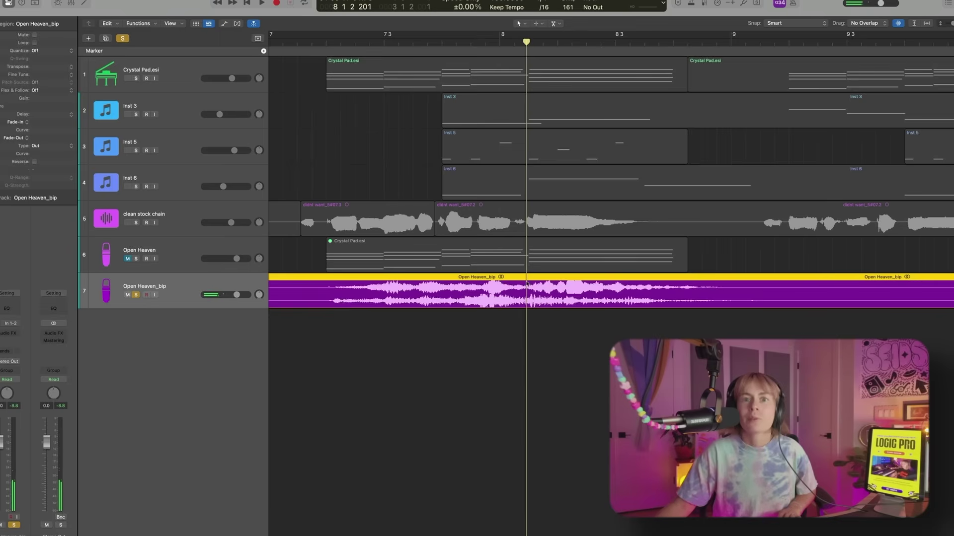
# Split the Open Heaven_bip region just after bar 8, delete the earlier part and reverse the remaining reverb tail.
pyautogui.click(526, 283)
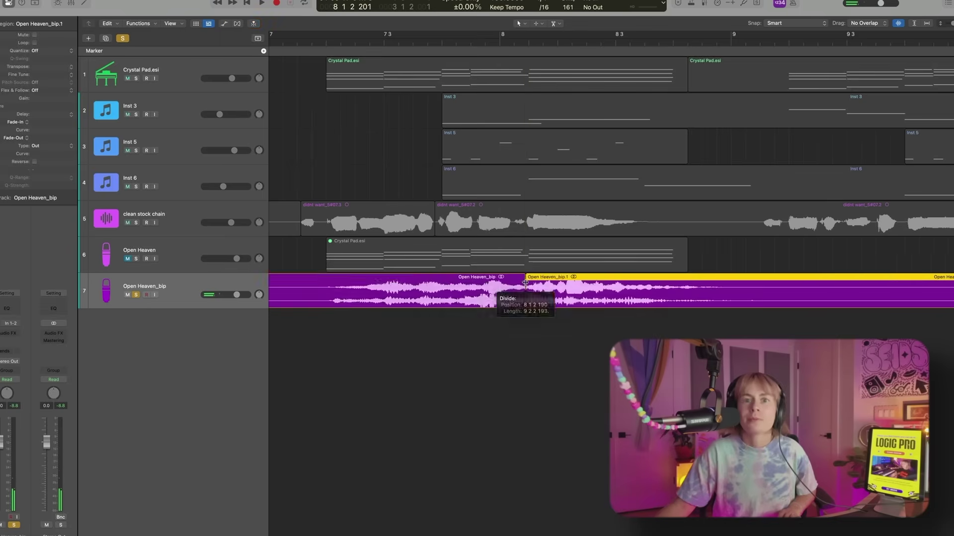
pyautogui.press('Delete')
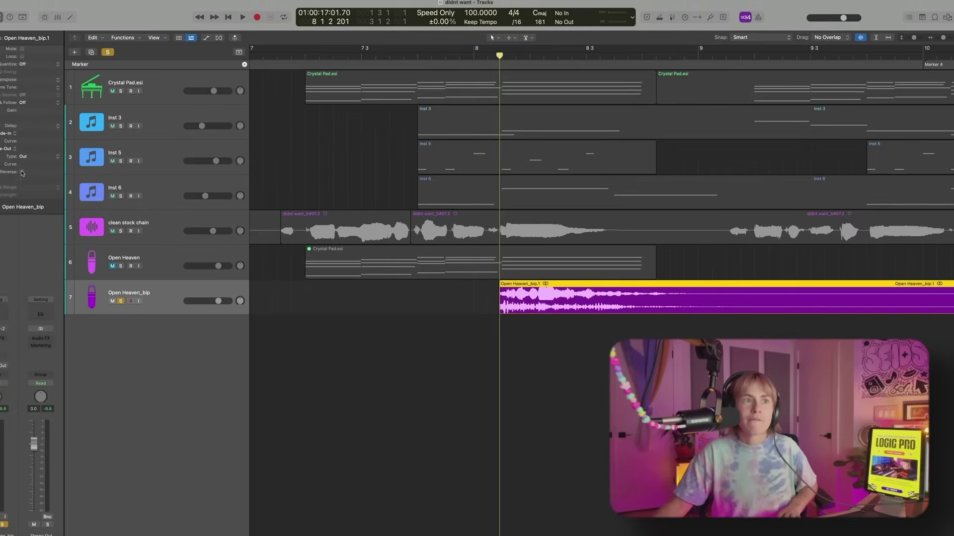
pyautogui.click(22, 172)
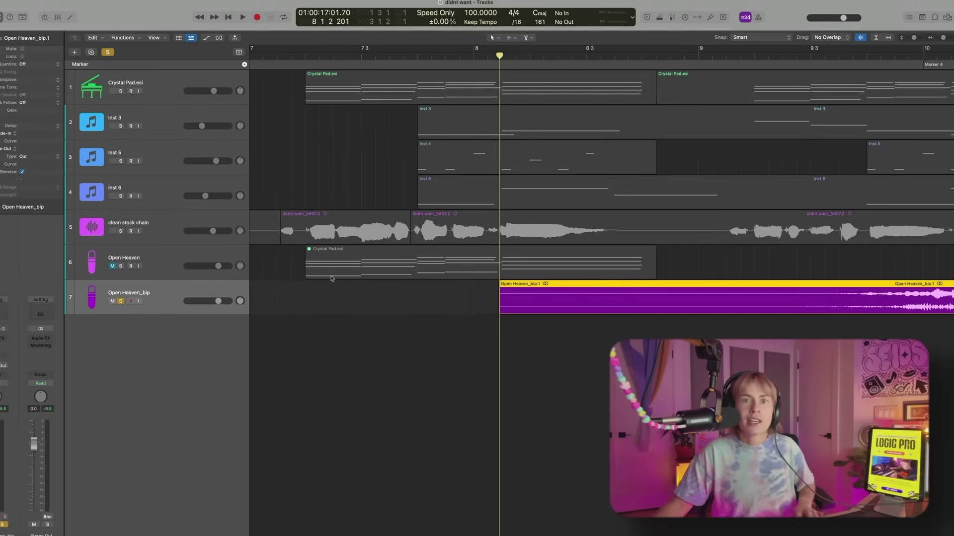
# Move the reversed region earlier so it ends where the first Crystal Pad region starts, and delete the original Open Heaven track.
pyautogui.scroll(-3, 708, 316)
pyautogui.moveTo(706, 307); pyautogui.dragTo(478, 307)
pyautogui.click(154, 252)
pyautogui.press('Delete')
pyautogui.press('super+BackSpace')
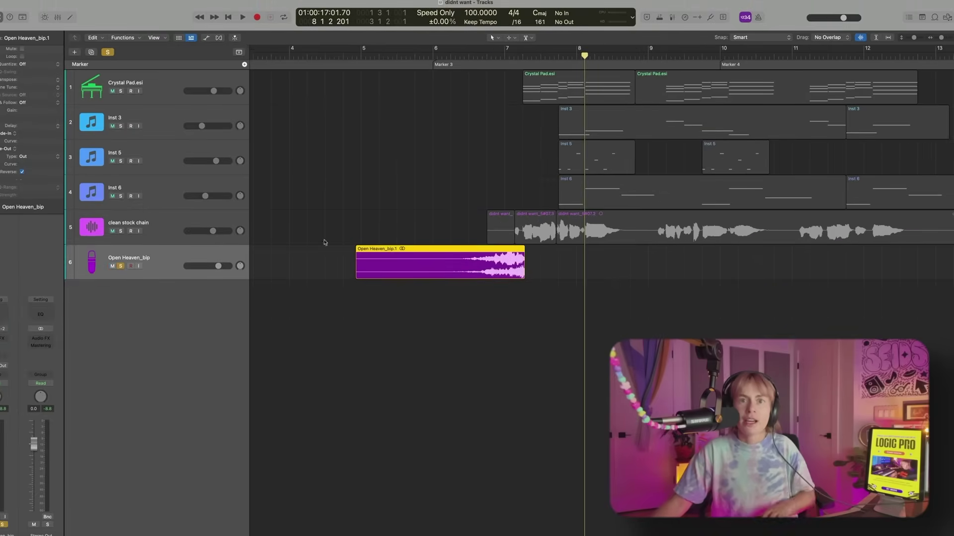
# Audition the reversed swell unsoloed in the full mix and trim its start to just after bar 6.
pyautogui.press('s')
pyautogui.click(451, 56)
pyautogui.press('space')
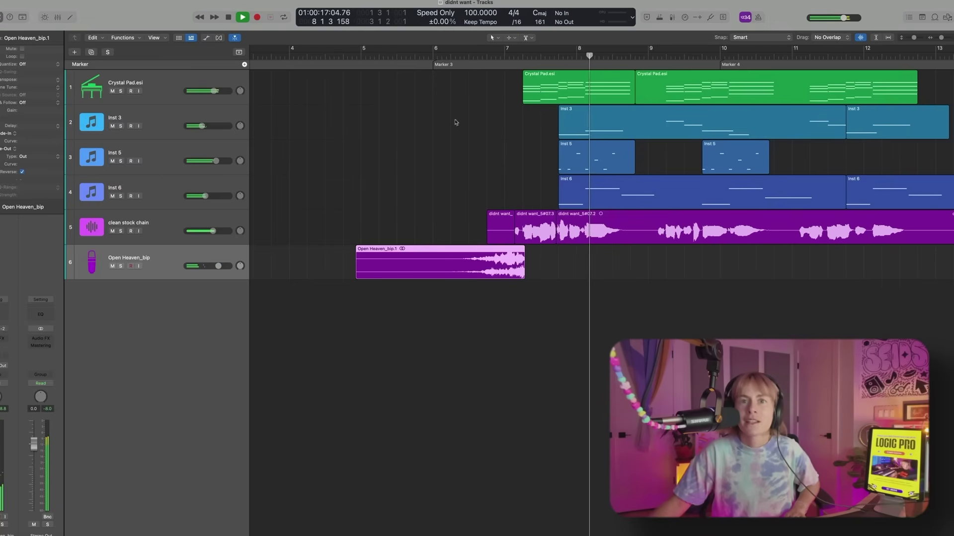
pyautogui.press('space')
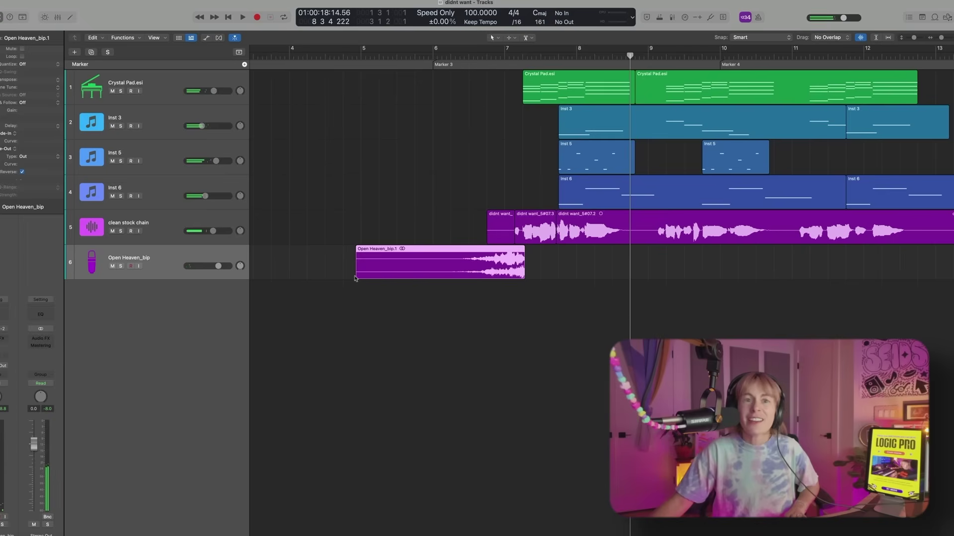
pyautogui.moveTo(357, 276); pyautogui.dragTo(441, 276)
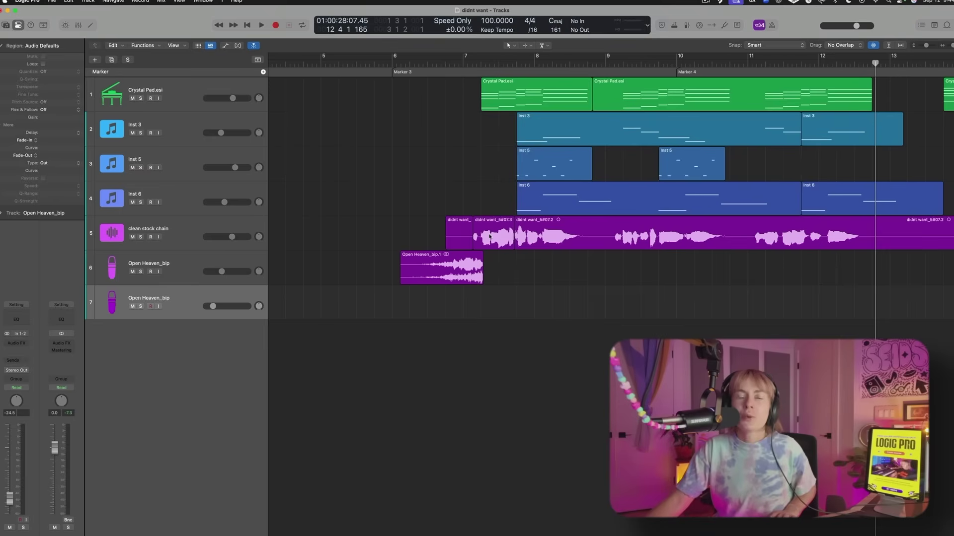
# Create a new Sample Alchemy track from the didnt want_5#07.3 vocal region.
pyautogui.moveTo(493, 234); pyautogui.dragTo(229, 429)
pyautogui.moveTo(174, 393); pyautogui.dragTo(163, 372)
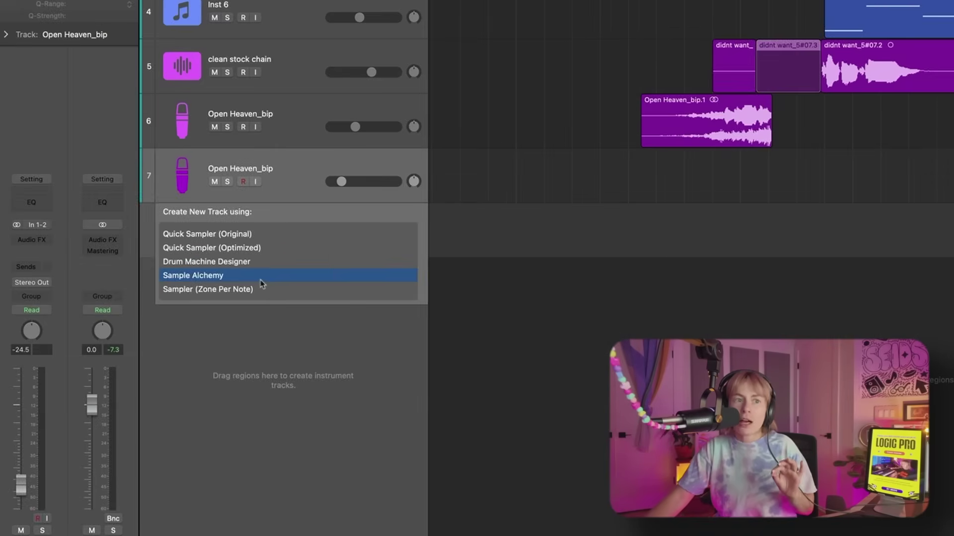
pyautogui.moveTo(262, 283); pyautogui.dragTo(260, 283)
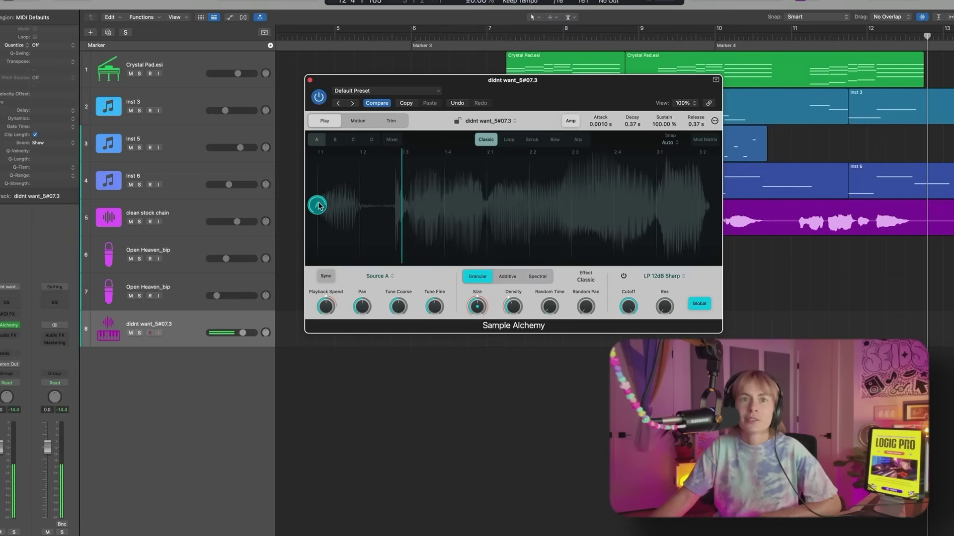
# Try source A at several positions in Classic mode, and in Loop mode extend its loop back to about 1 3.
pyautogui.moveTo(318, 205); pyautogui.dragTo(437, 210)
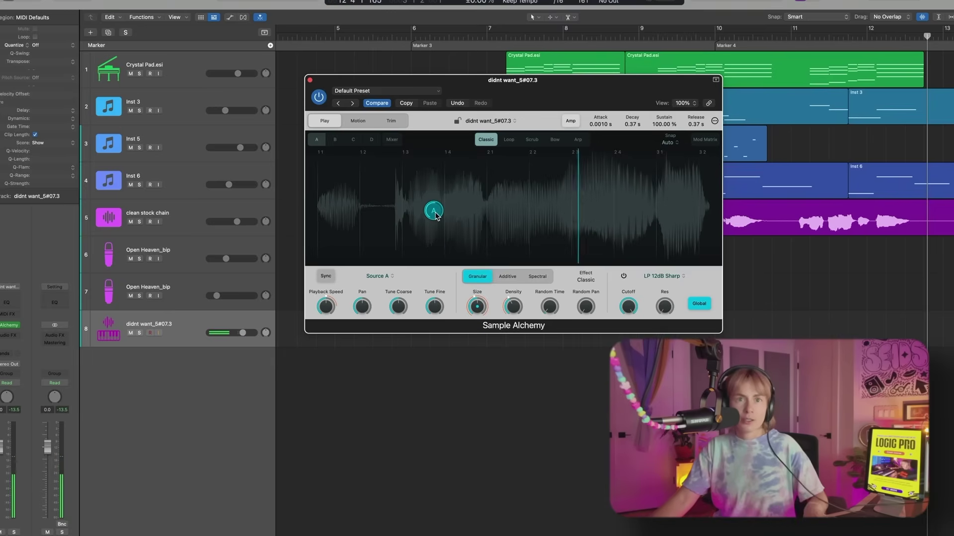
pyautogui.moveTo(435, 212); pyautogui.dragTo(593, 205)
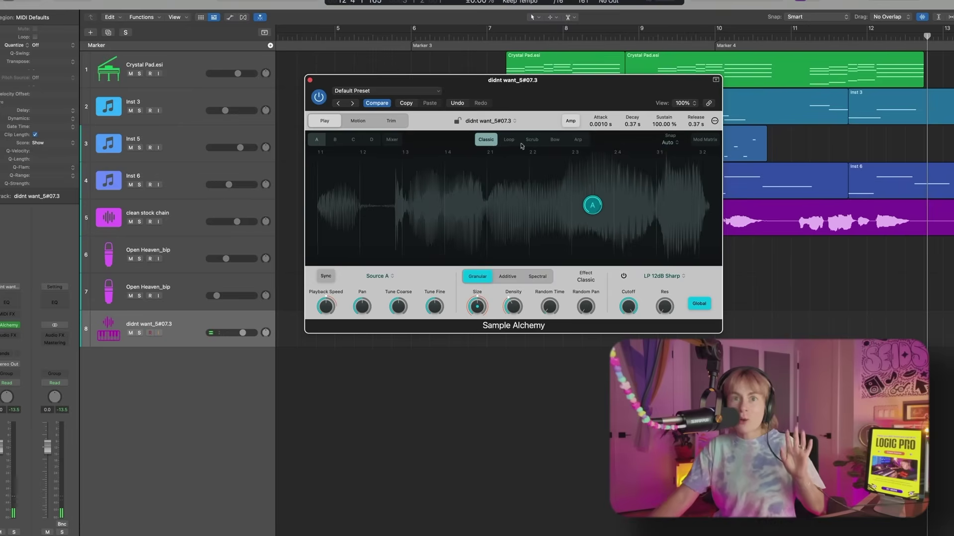
pyautogui.click(511, 144)
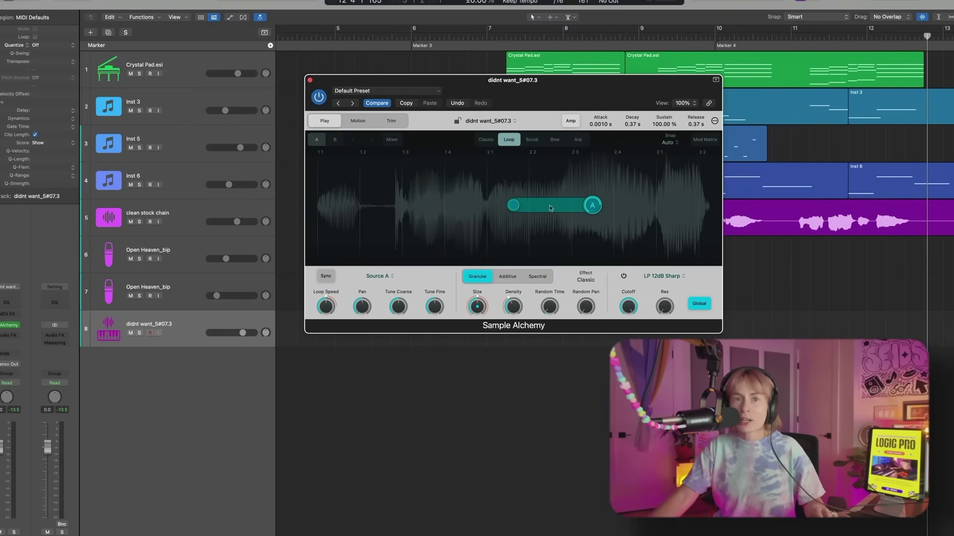
pyautogui.moveTo(516, 213); pyautogui.dragTo(486, 210)
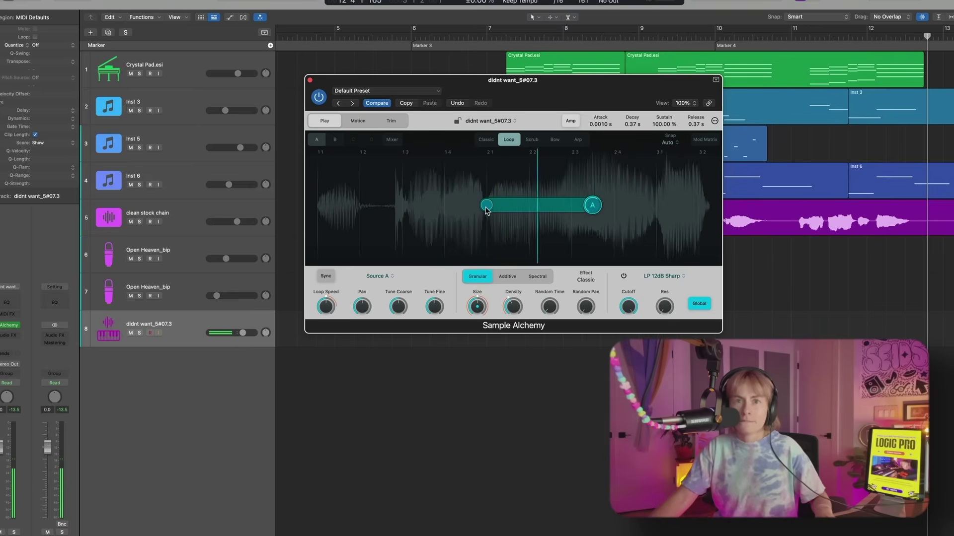
pyautogui.moveTo(486, 210); pyautogui.dragTo(405, 214)
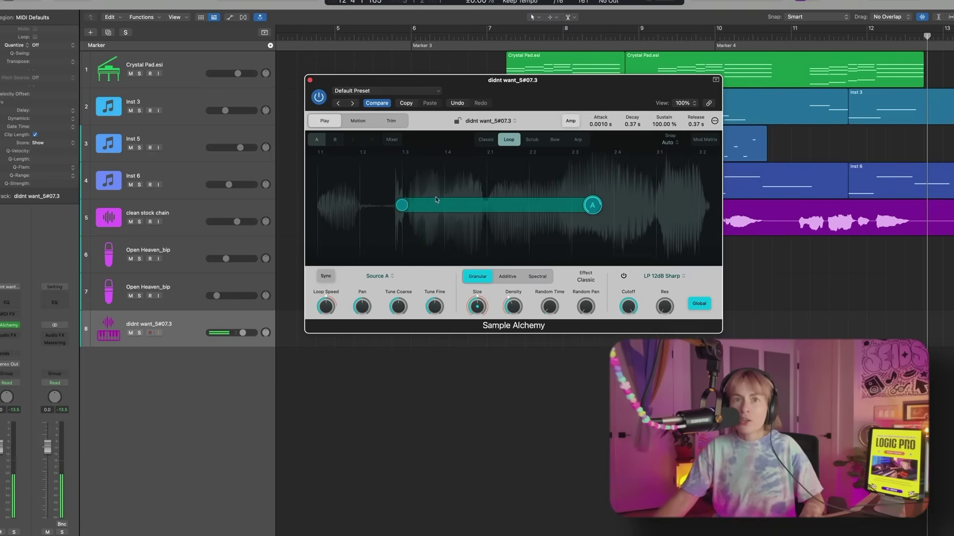
# Switch source A to Scrub mode and scrub it through the sample to between 3 1 and 3 2.
pyautogui.click(531, 140)
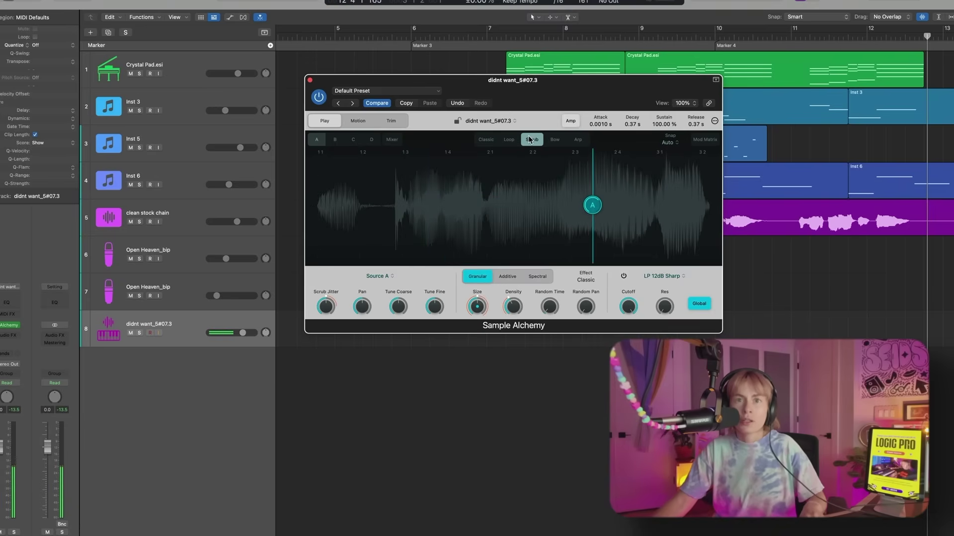
pyautogui.moveTo(589, 203); pyautogui.dragTo(536, 212)
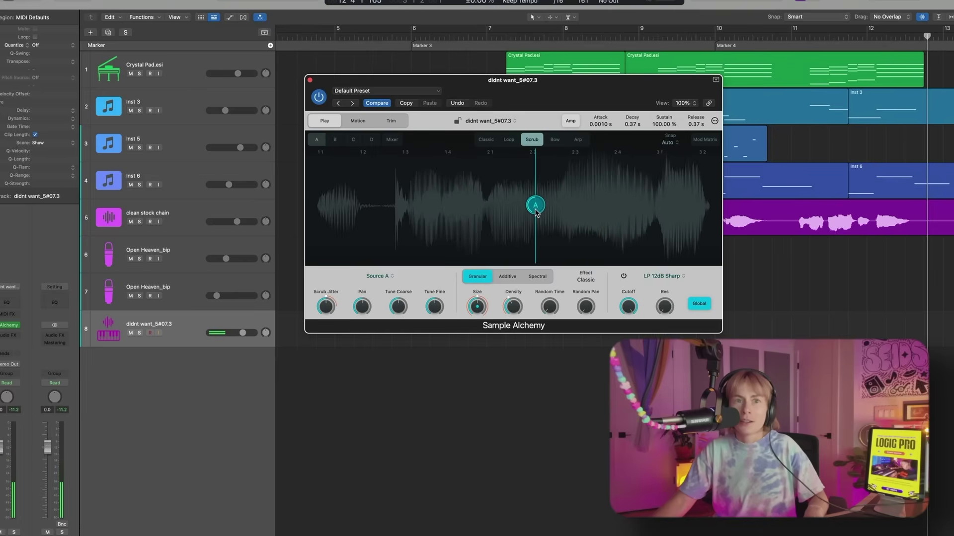
pyautogui.moveTo(536, 212); pyautogui.dragTo(683, 203)
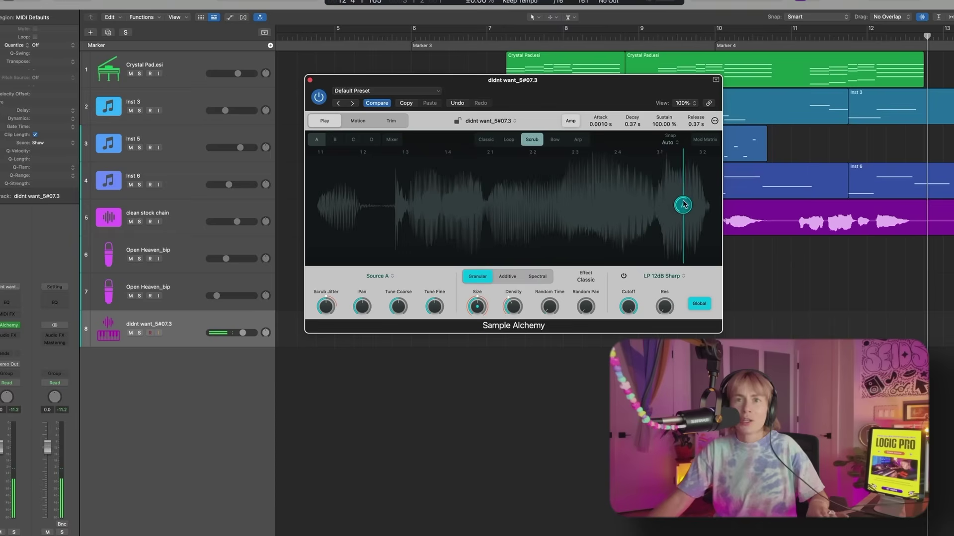
# Switch to Bow mode with source A at about 2 2, and adjust the grain size and bow rate.
pyautogui.click(555, 139)
pyautogui.click(561, 191)
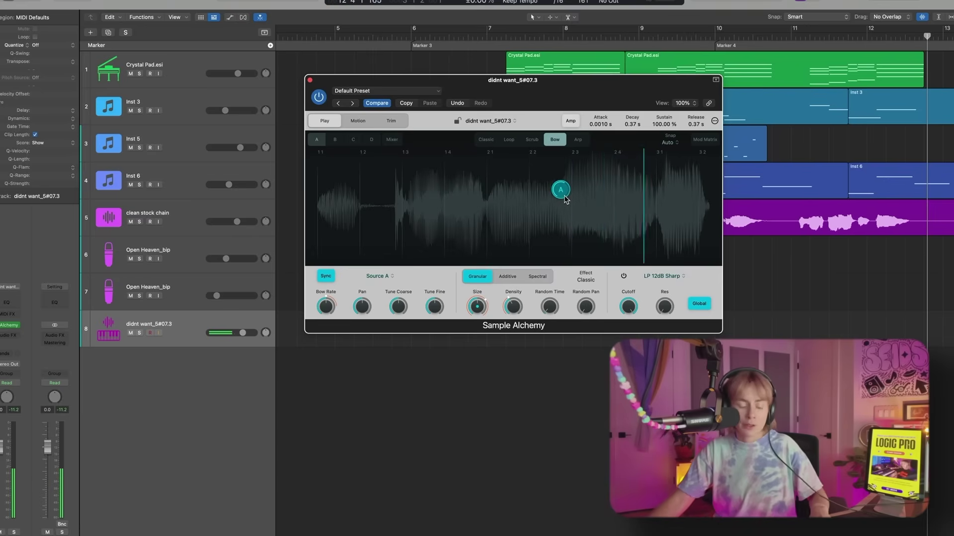
pyautogui.moveTo(566, 200); pyautogui.dragTo(542, 206)
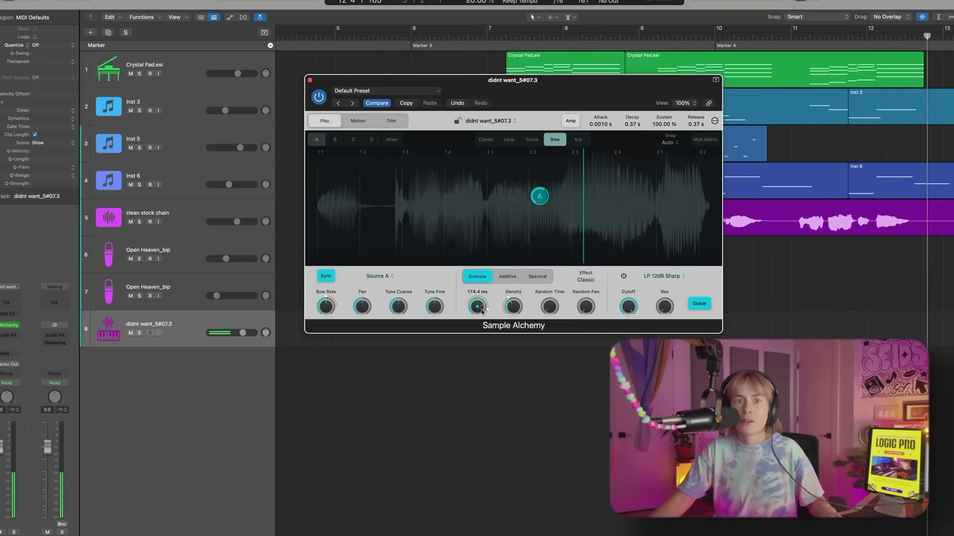
pyautogui.moveTo(479, 292); pyautogui.dragTo(484, 348)
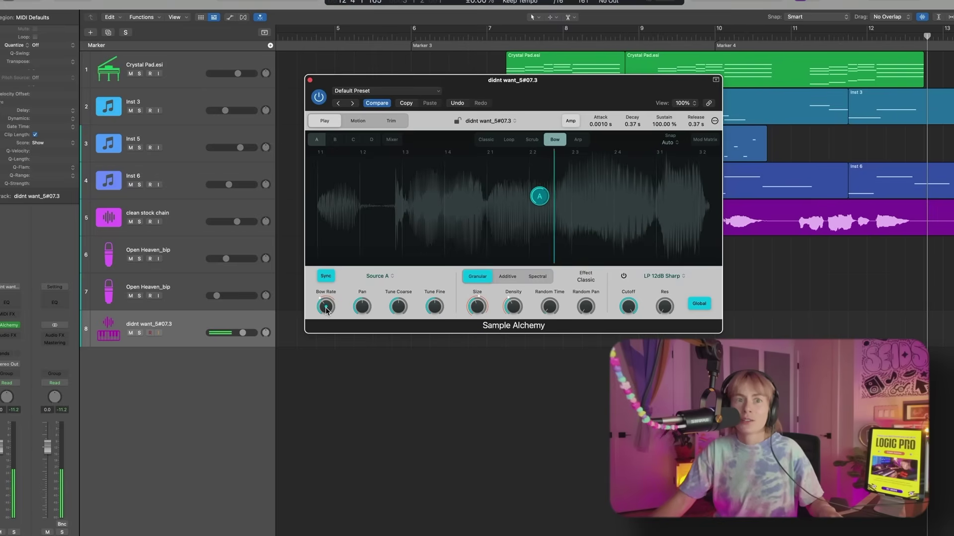
pyautogui.moveTo(366, 301); pyautogui.dragTo(367, 298)
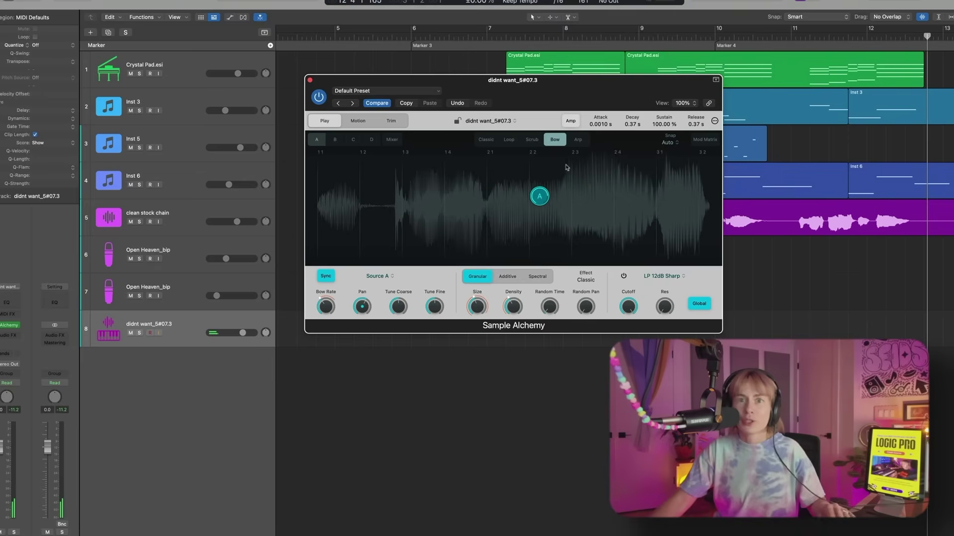
# Switch to Arp mode, enable sources B and C with C between 2 3 and 2 4, and raise the arp rate.
pyautogui.click(577, 139)
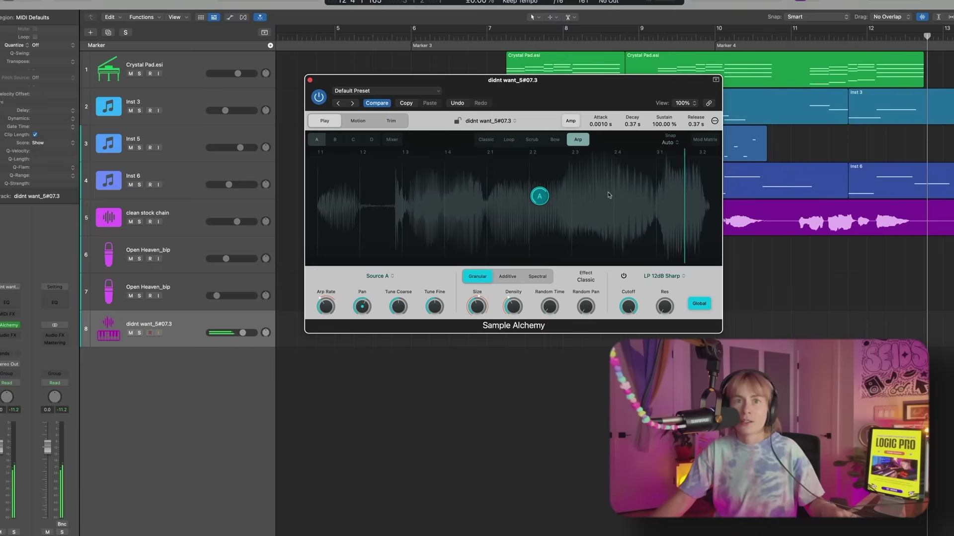
pyautogui.click(335, 139)
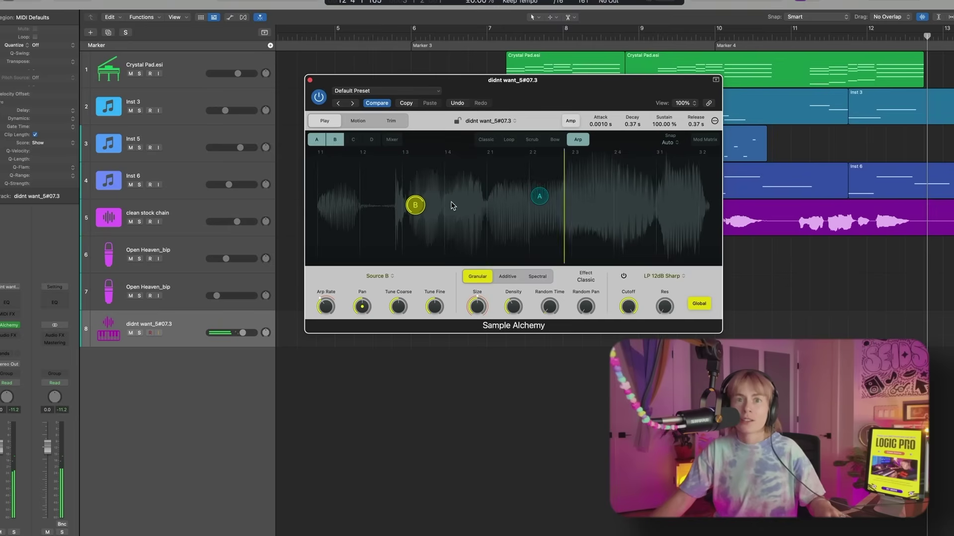
pyautogui.click(353, 140)
pyautogui.moveTo(401, 205); pyautogui.dragTo(603, 206)
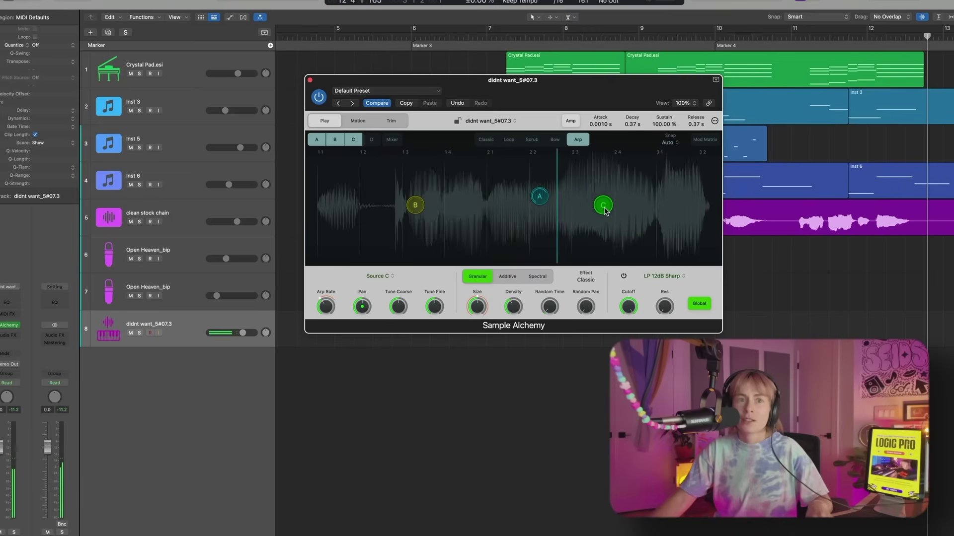
pyautogui.moveTo(325, 307); pyautogui.dragTo(330, 266)
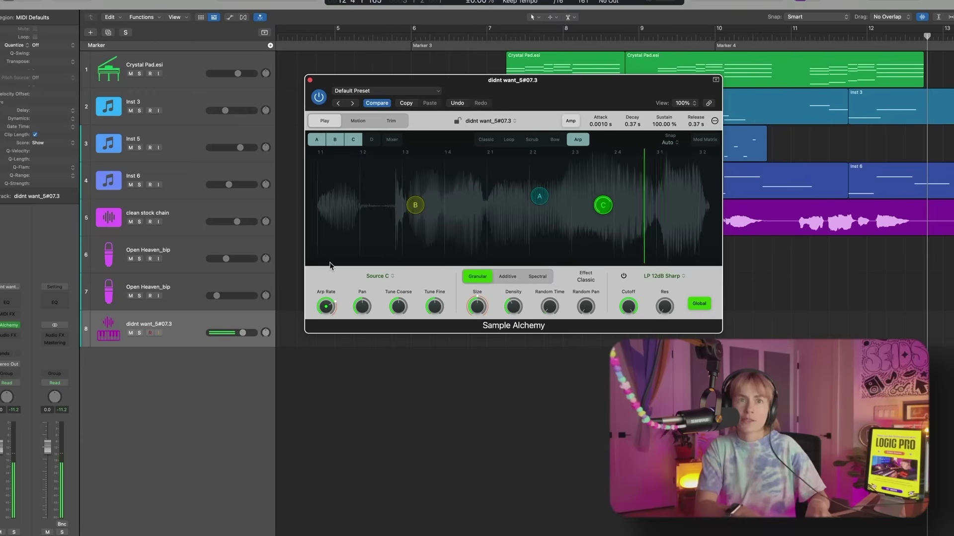